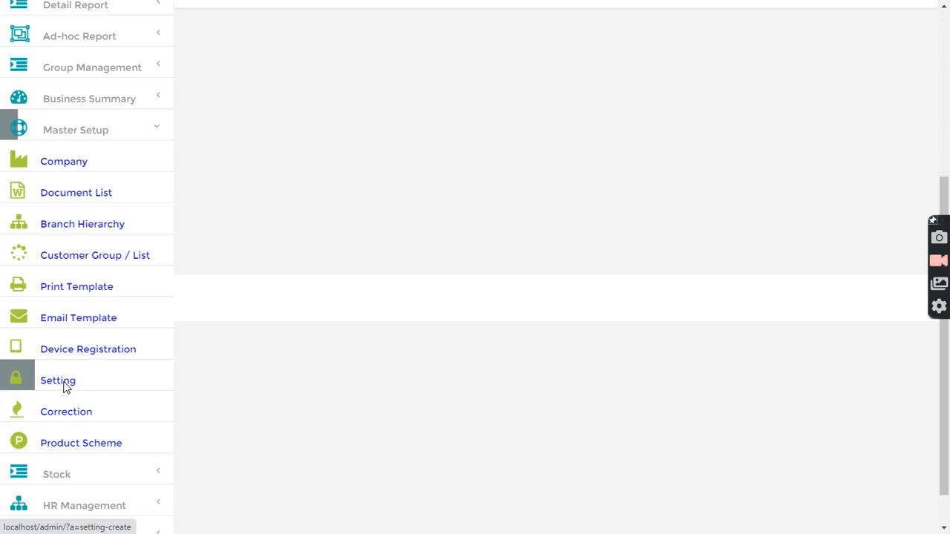
# - Open the settings page and review the document charges, Add Penalty At Last and automatic penalty rate values in the Customized Setting List
pyautogui.click(66, 387)
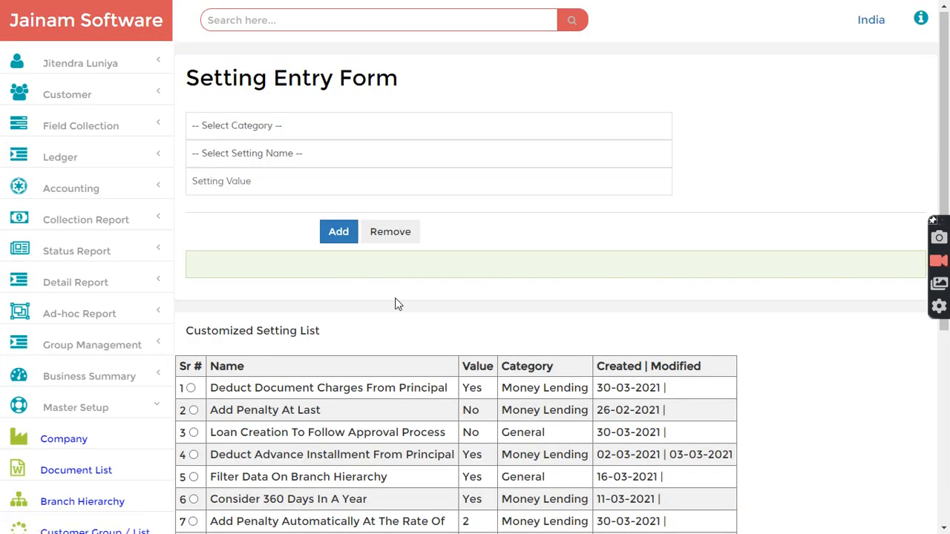
pyautogui.scroll(-3, 396, 306)
pyautogui.moveTo(211, 180); pyautogui.dragTo(481, 185)
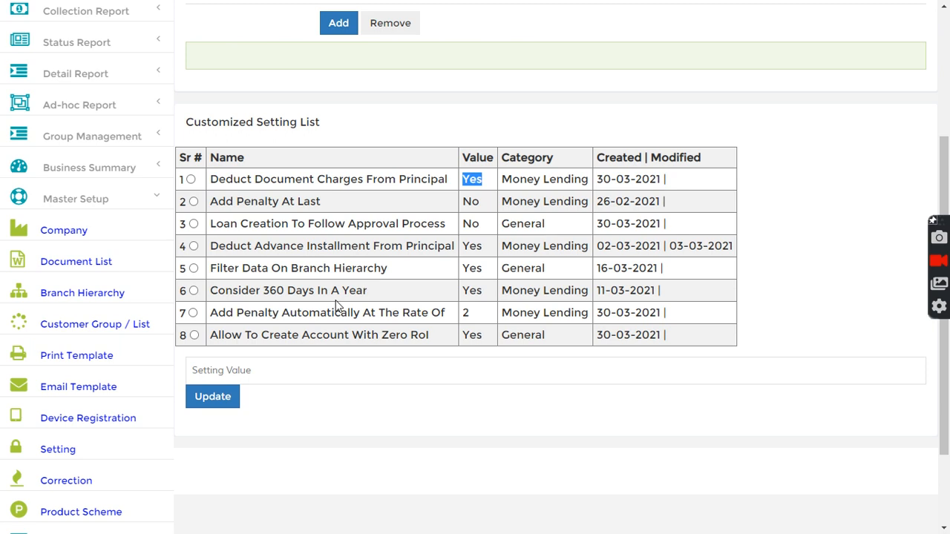
pyautogui.moveTo(218, 315); pyautogui.dragTo(370, 314)
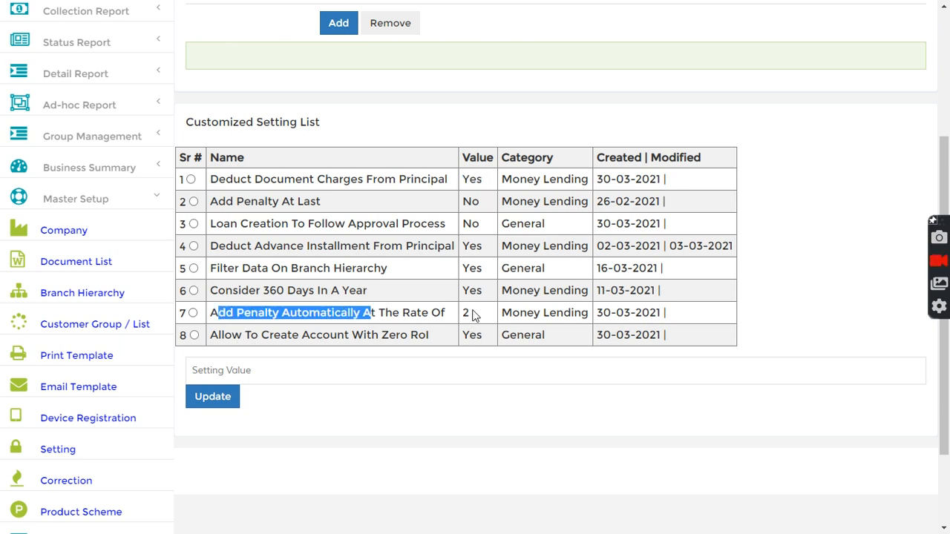
pyautogui.moveTo(474, 316); pyautogui.dragTo(455, 313)
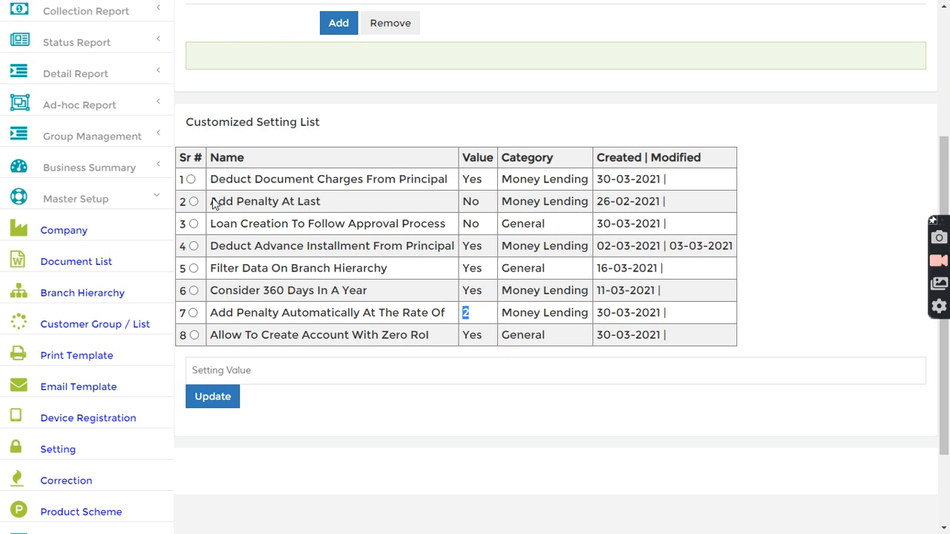
pyautogui.moveTo(214, 202); pyautogui.dragTo(318, 197)
pyautogui.moveTo(463, 202); pyautogui.dragTo(481, 204)
pyautogui.click(486, 227)
pyautogui.moveTo(214, 314); pyautogui.dragTo(448, 312)
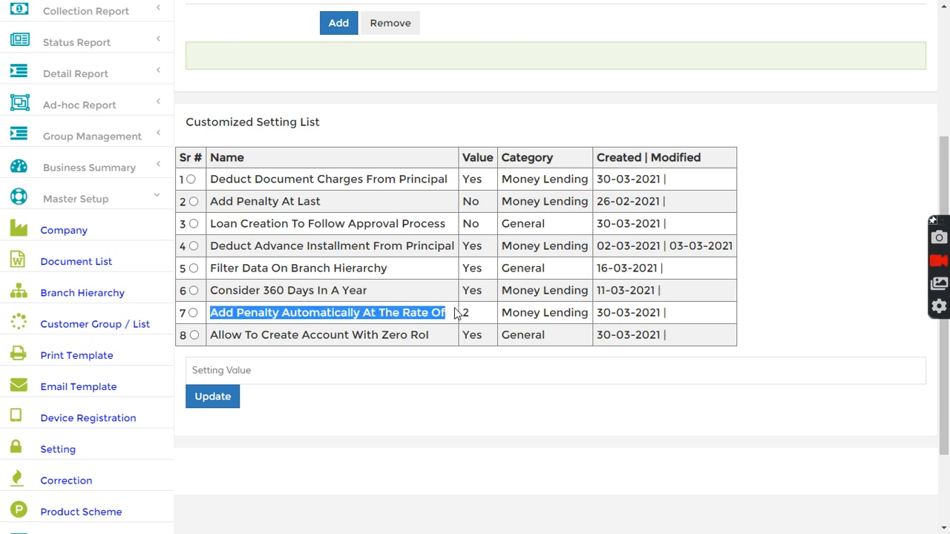
pyautogui.scroll(1, 471, 312)
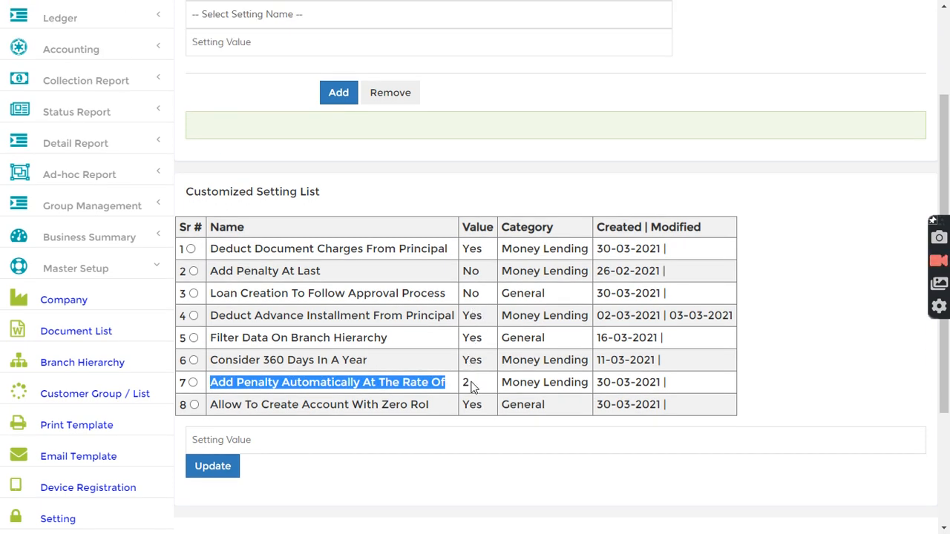
pyautogui.moveTo(472, 387); pyautogui.dragTo(462, 388)
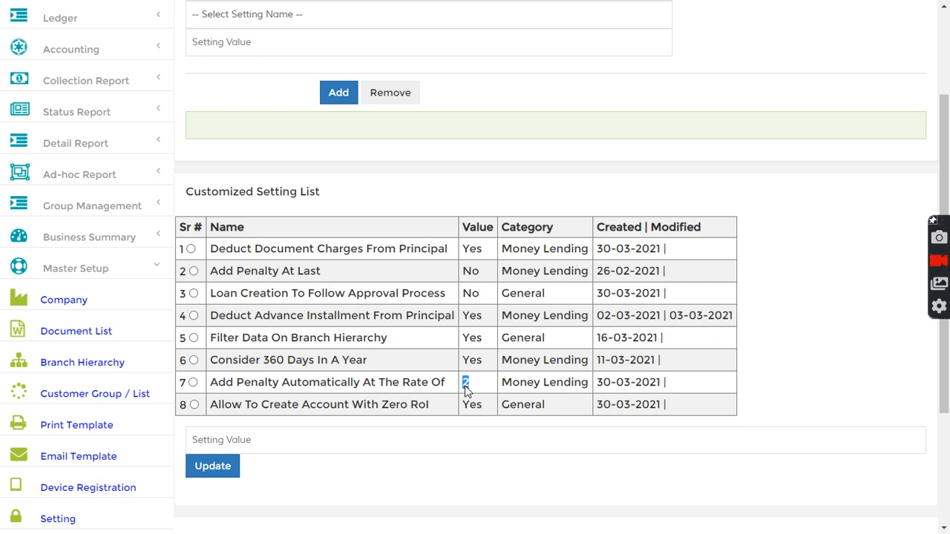
pyautogui.scroll(2, 483, 331)
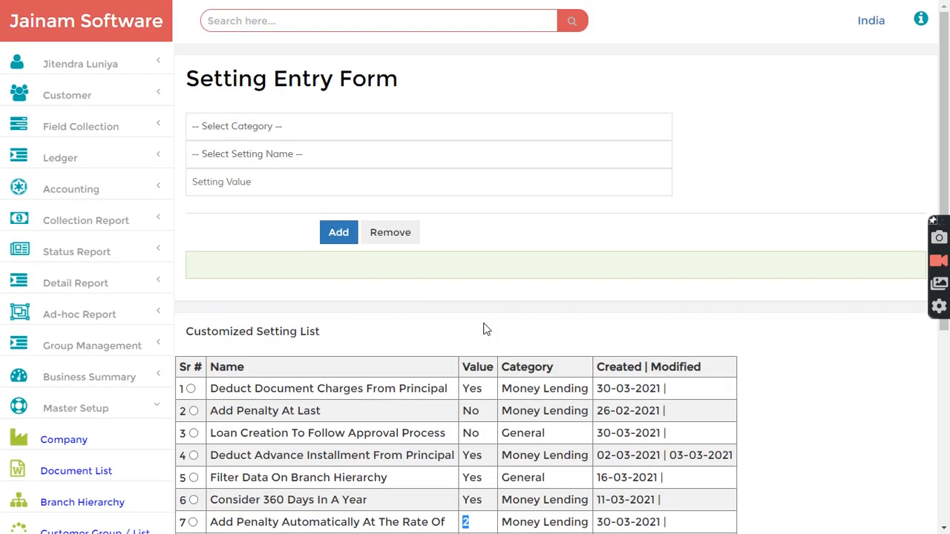
# - Search for the customer by file number and start a new loan entry for that customer
pyautogui.click(338, 23)
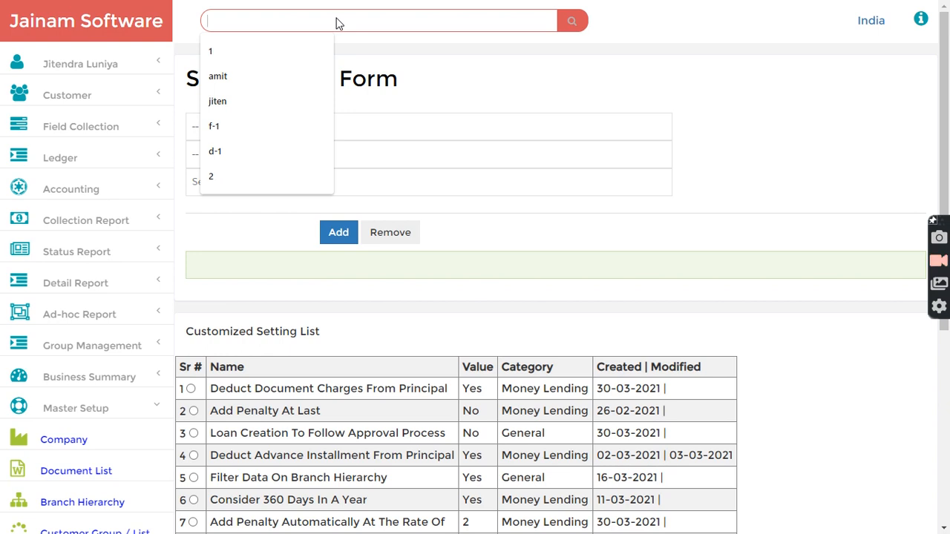
pyautogui.write('f-1')
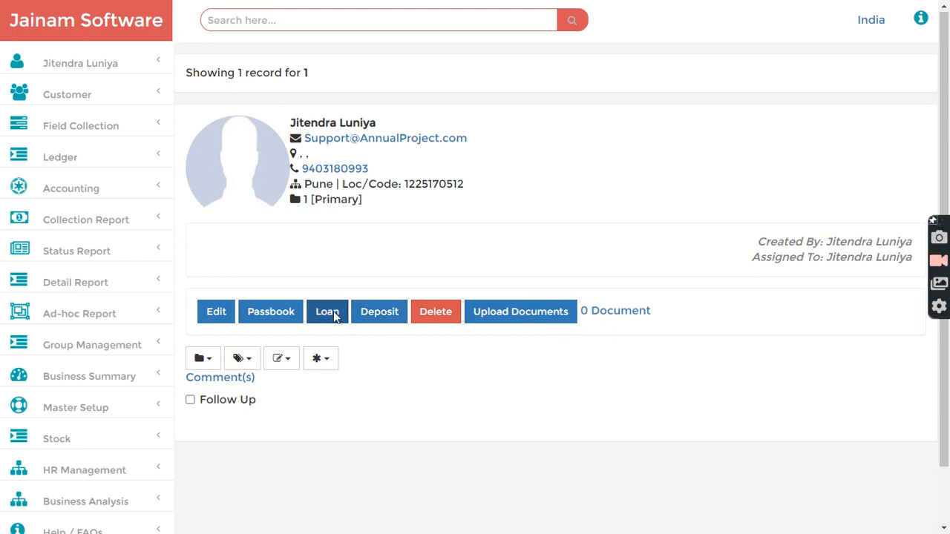
pyautogui.click(334, 316)
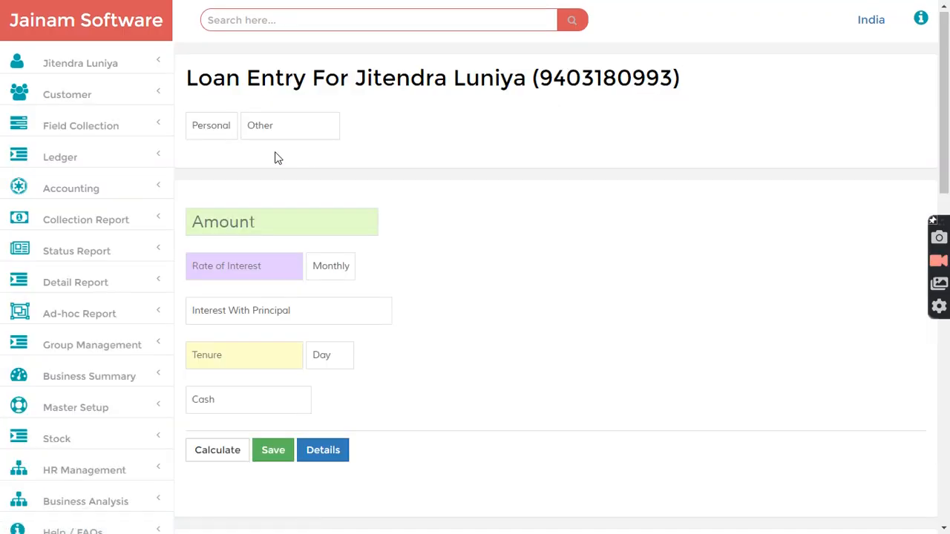
# - Enter a loan amount of 10000 at a 1.5 monthly rate of interest with a tenure of 10 months
pyautogui.click(221, 211)
pyautogui.write('10000')
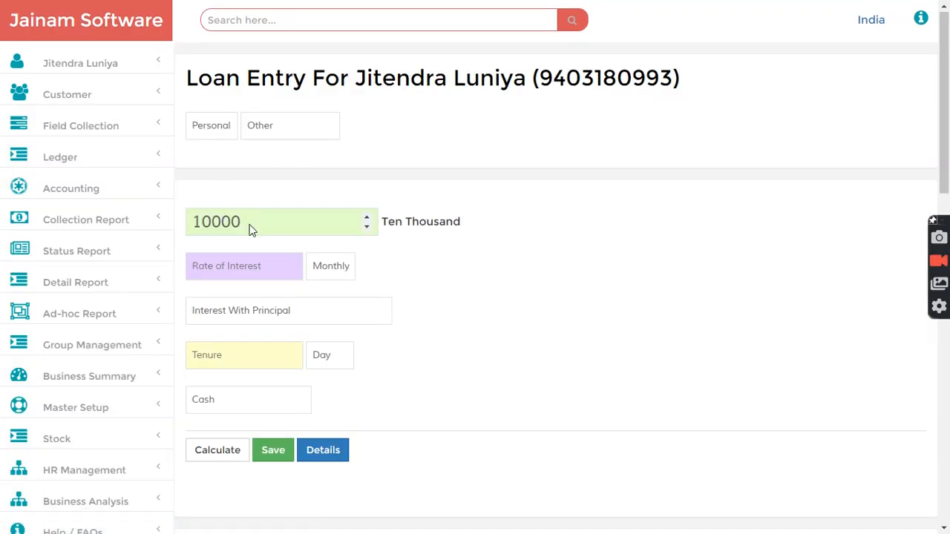
pyautogui.click(249, 269)
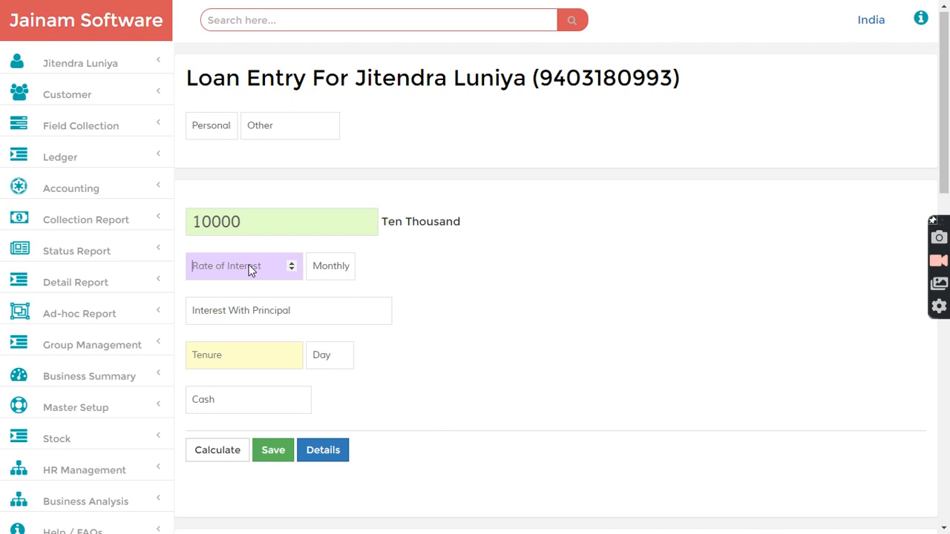
pyautogui.write('1.5')
pyautogui.click(239, 357)
pyautogui.write('12')
pyautogui.click(347, 355)
pyautogui.click(328, 398)
pyautogui.moveTo(205, 356); pyautogui.dragTo(166, 363)
pyautogui.write('10')
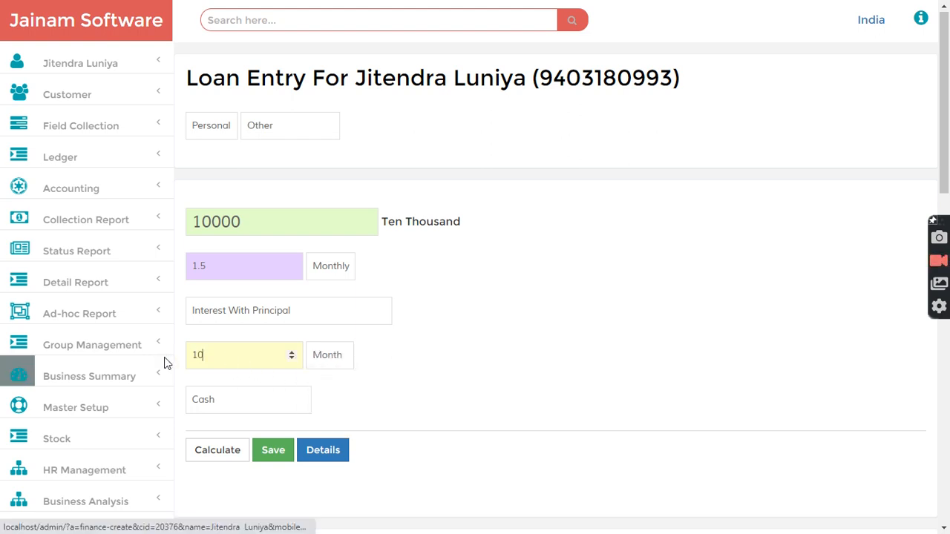
# - Set both the loan's disbursement date and its first installment date to 15/03/2021
pyautogui.scroll(-5, 605, 351)
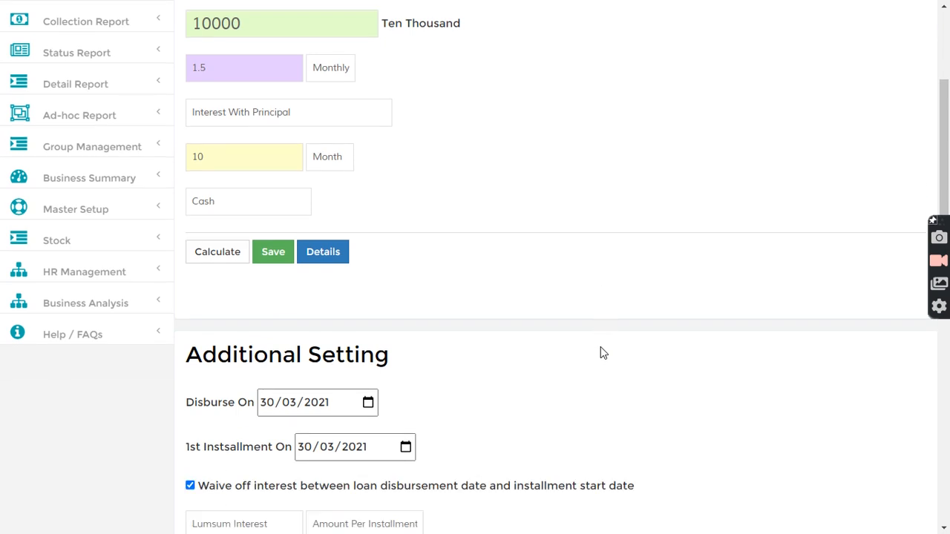
pyautogui.click(265, 253)
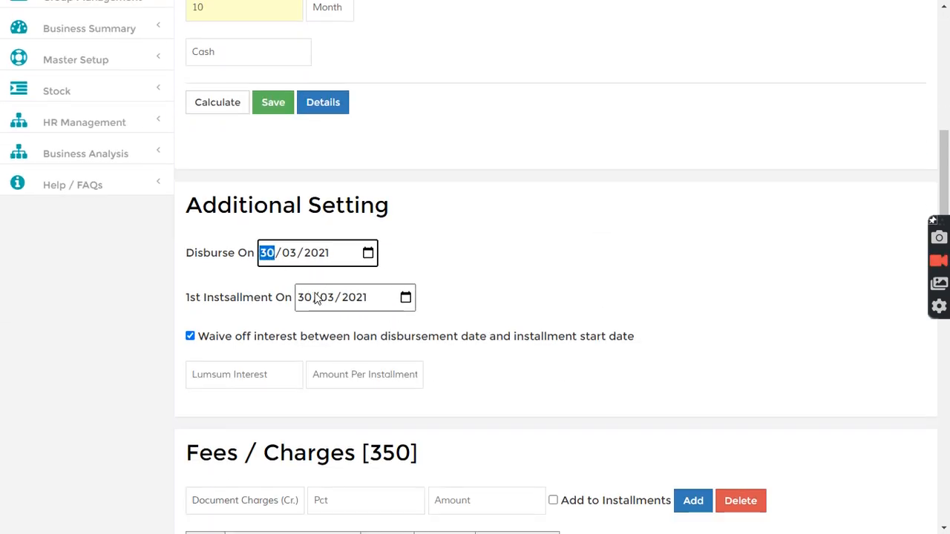
pyautogui.write('15')
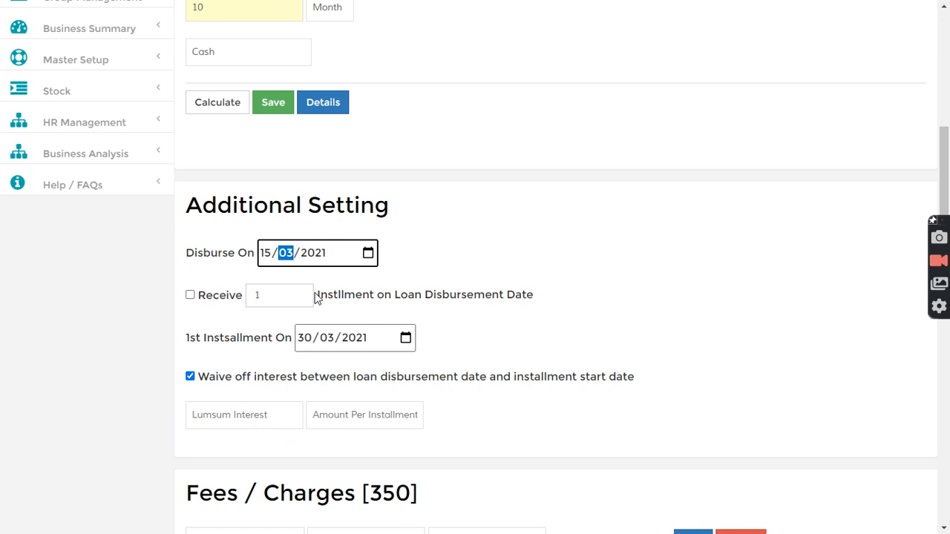
pyautogui.click(305, 343)
pyautogui.write('15')
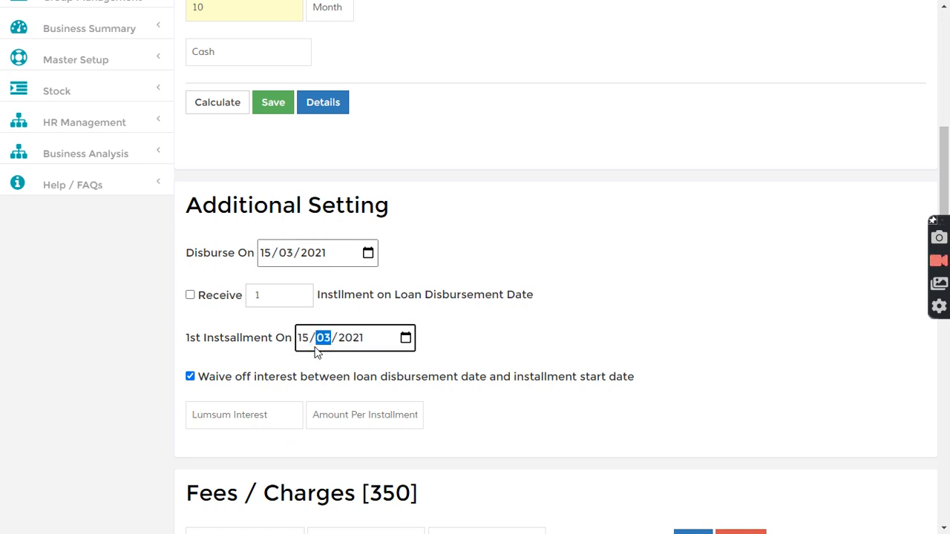
pyautogui.click(416, 190)
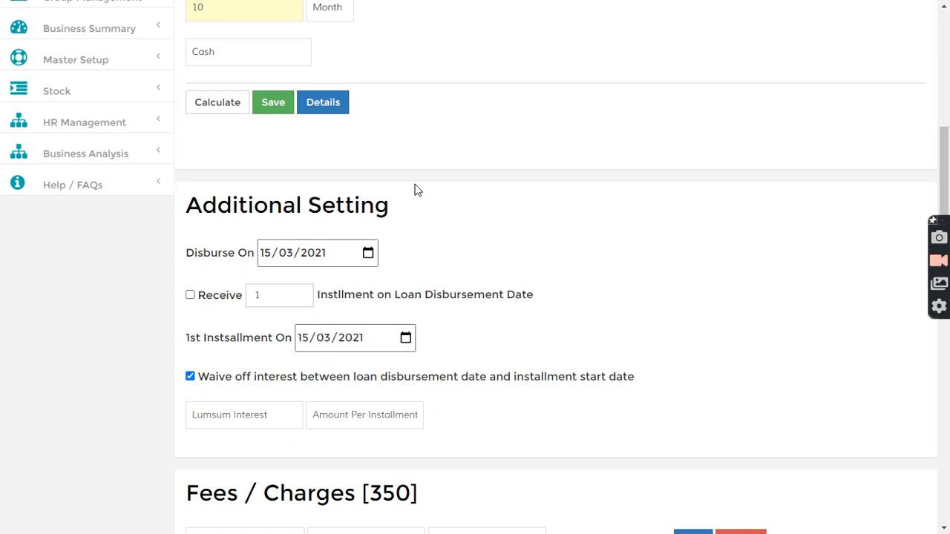
# - Set the first installment date to 25/03/2021 and the disbursement date to 25/02/2021
pyautogui.click(302, 340)
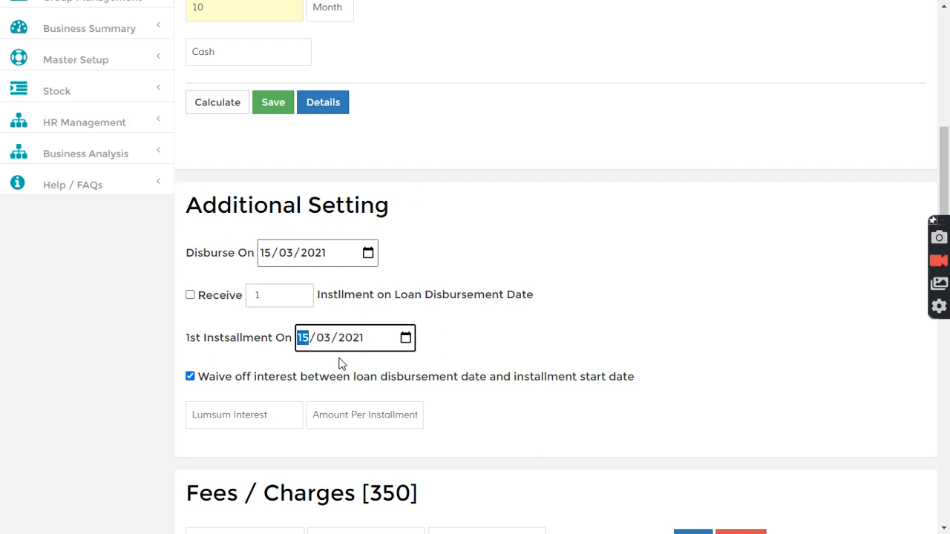
pyautogui.write('25')
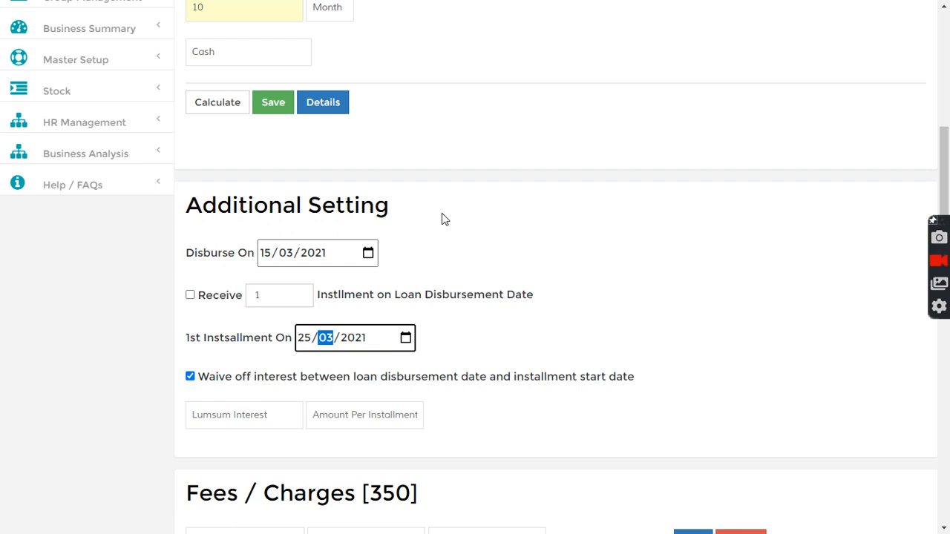
pyautogui.click(442, 214)
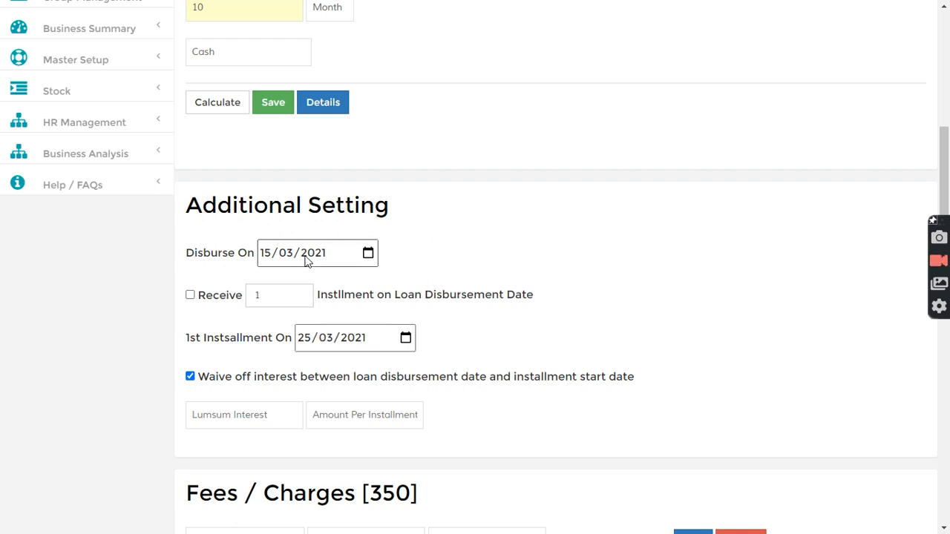
pyautogui.click(266, 255)
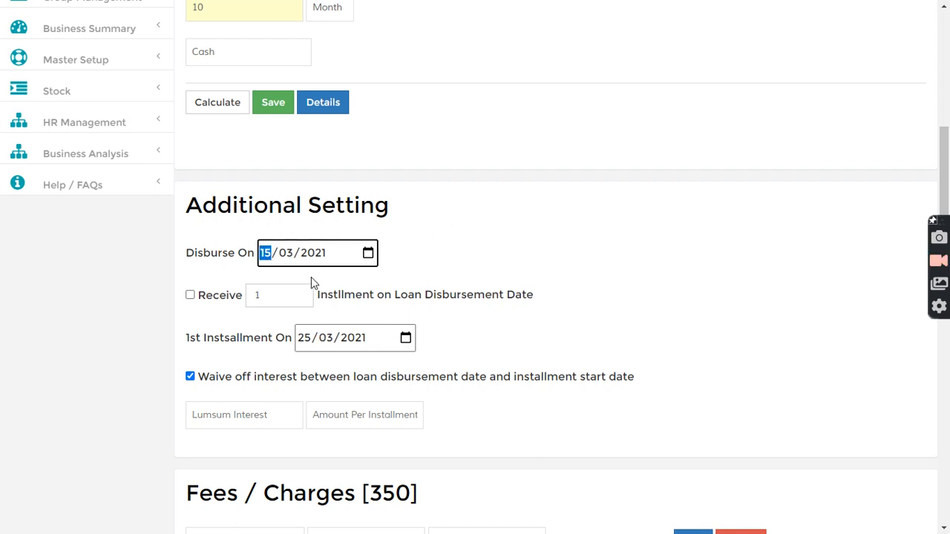
pyautogui.write('2')
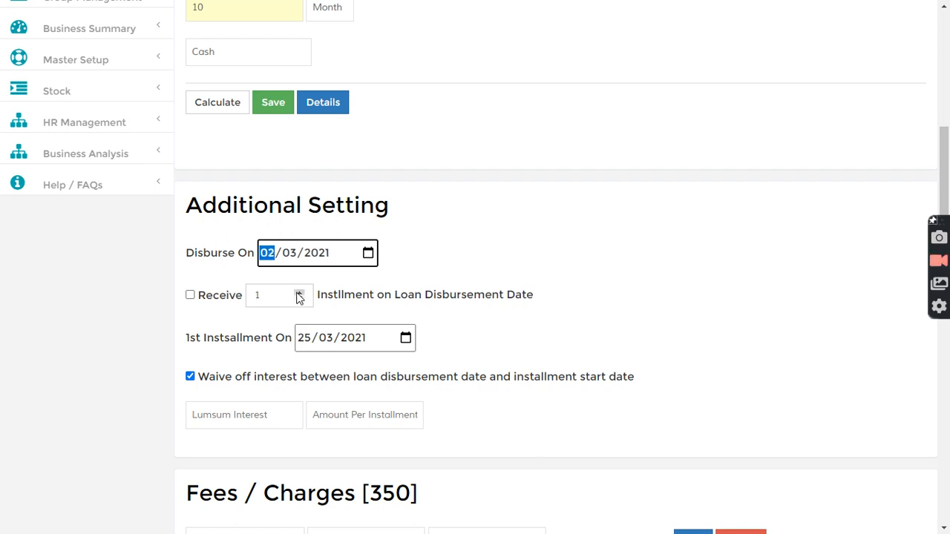
pyautogui.write('5/')
pyautogui.click(412, 186)
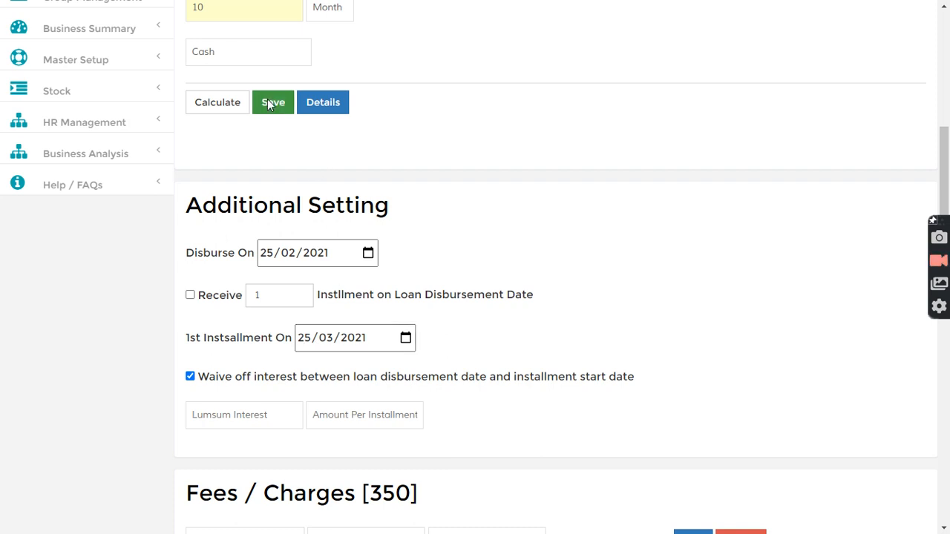
# - Calculate the loan figures and check the payout amount against the listed fees and charges
pyautogui.click(225, 102)
pyautogui.moveTo(271, 147); pyautogui.dragTo(294, 148)
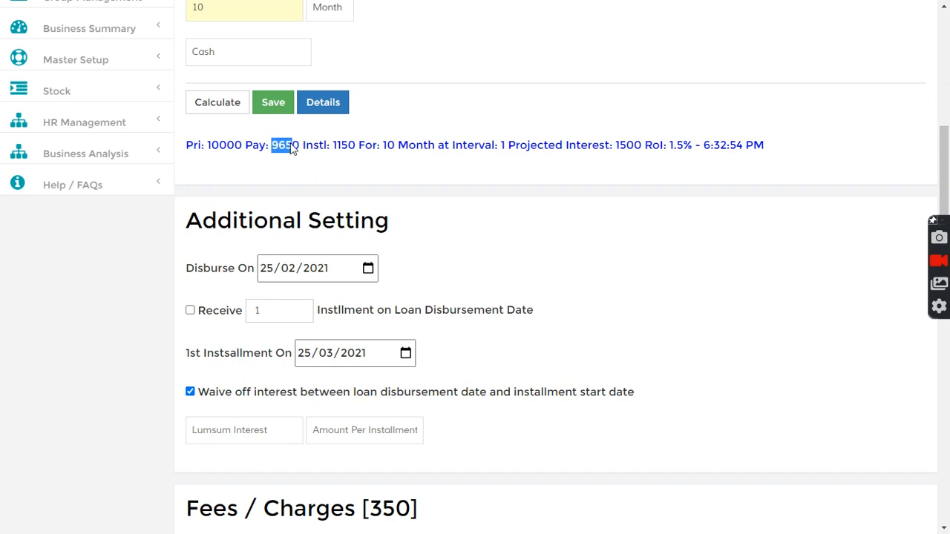
pyautogui.scroll(-3, 287, 322)
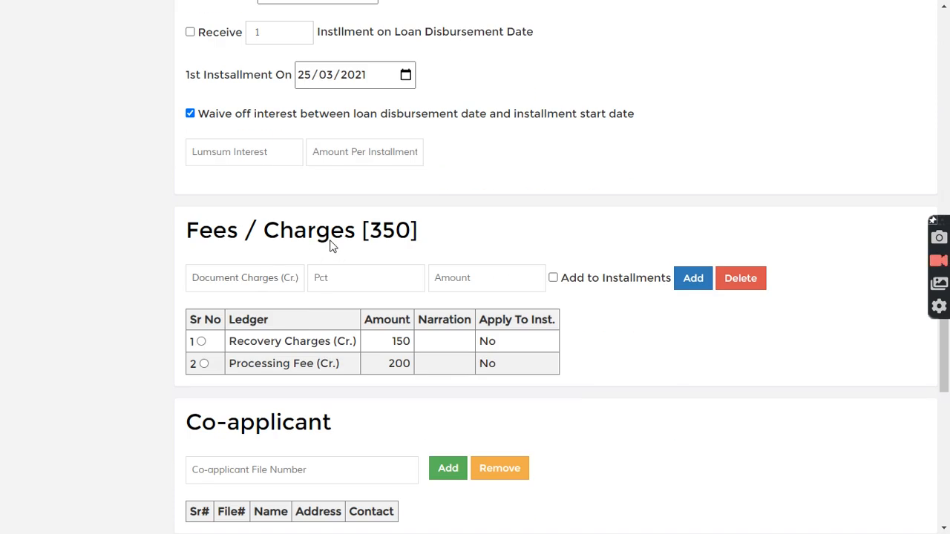
pyautogui.scroll(4, 414, 233)
# - Save the loan and look up its record by the new loan number
pyautogui.click(274, 172)
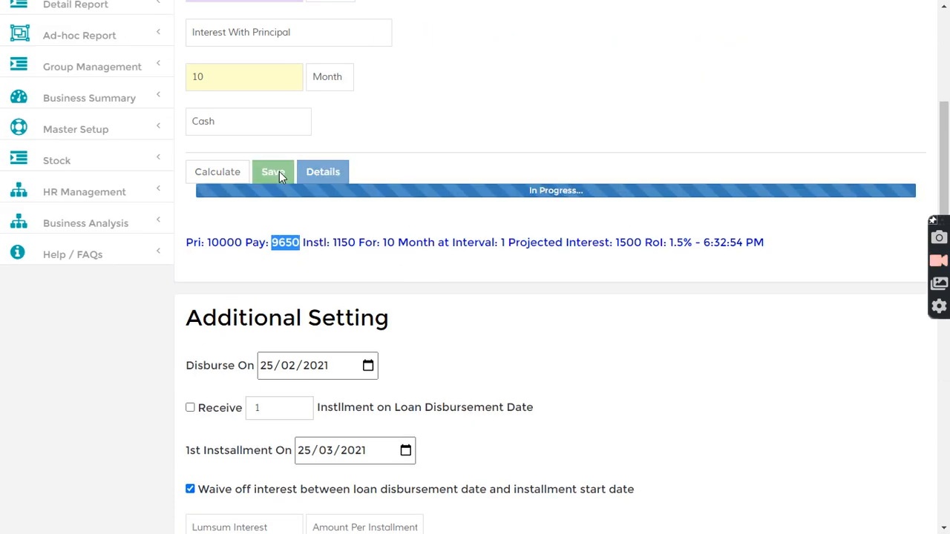
pyautogui.scroll(3, 301, 82)
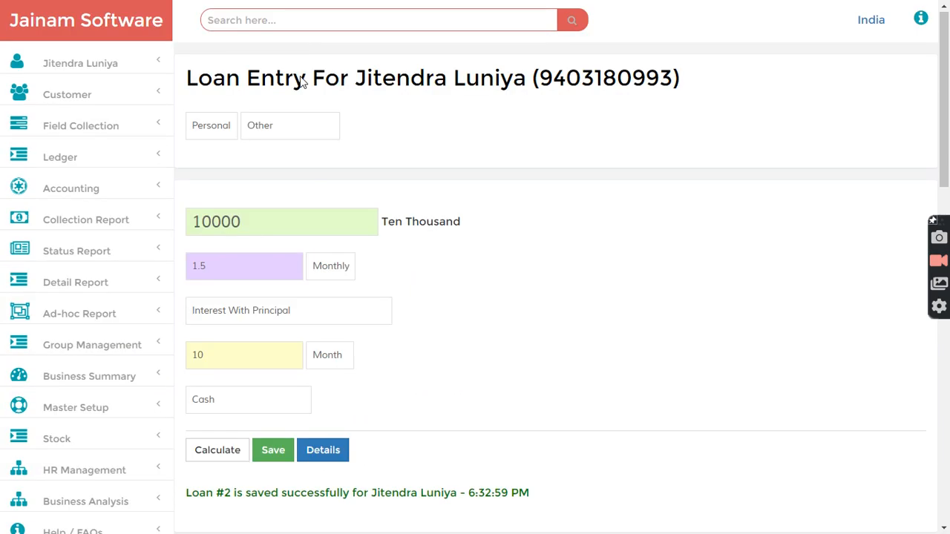
pyautogui.click(297, 21)
pyautogui.write('2')
pyautogui.press('Return')
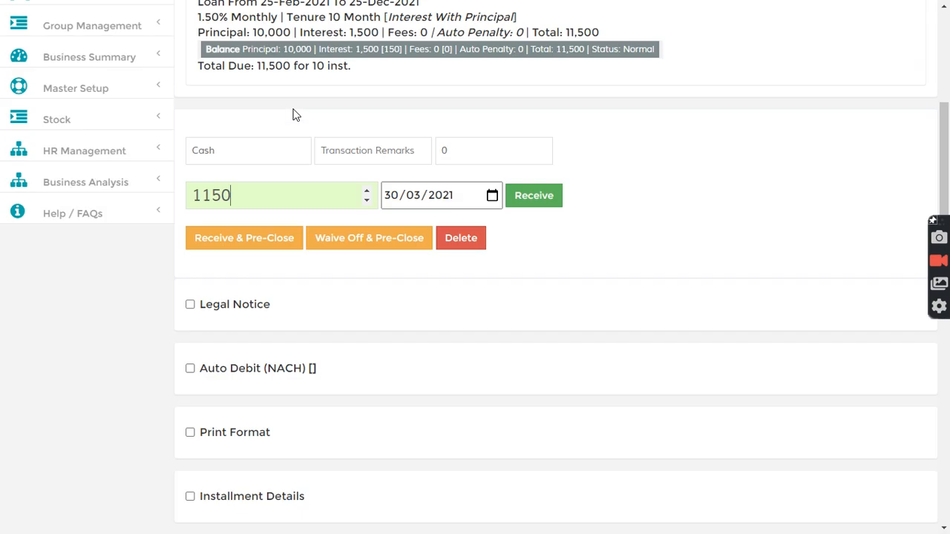
# - Show the Installment Tracker and check the first installment's due date and the sanction date
pyautogui.scroll(-3, 280, 324)
pyautogui.click(253, 282)
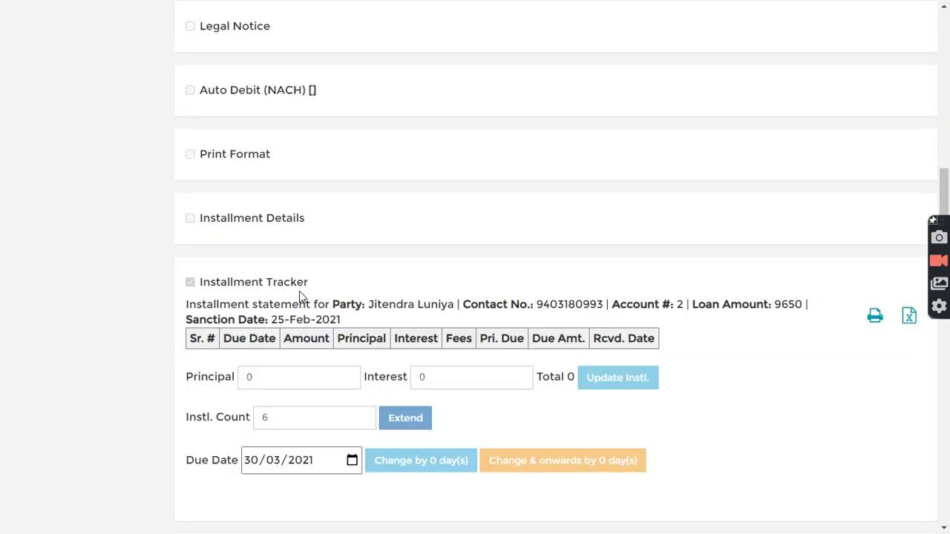
pyautogui.moveTo(235, 363); pyautogui.dragTo(290, 362)
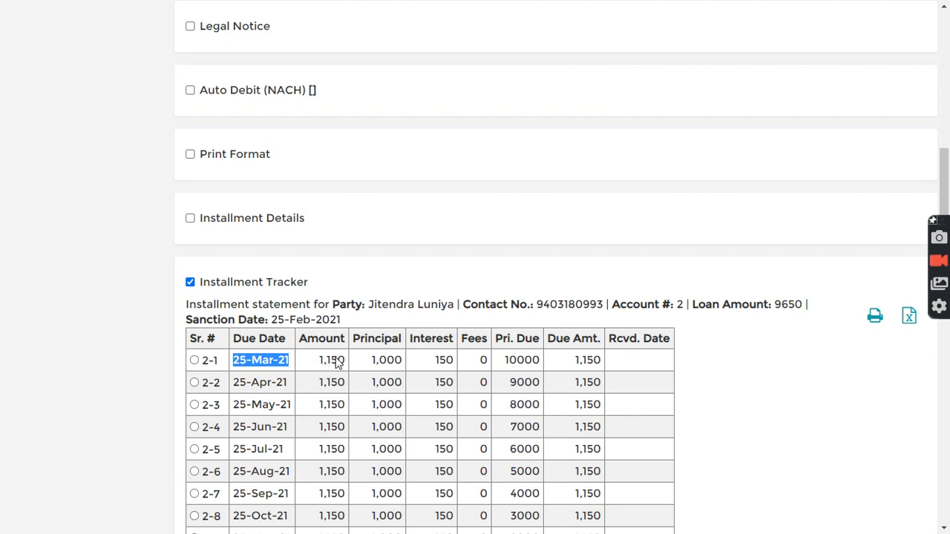
pyautogui.moveTo(268, 320); pyautogui.dragTo(355, 320)
pyautogui.click(355, 320)
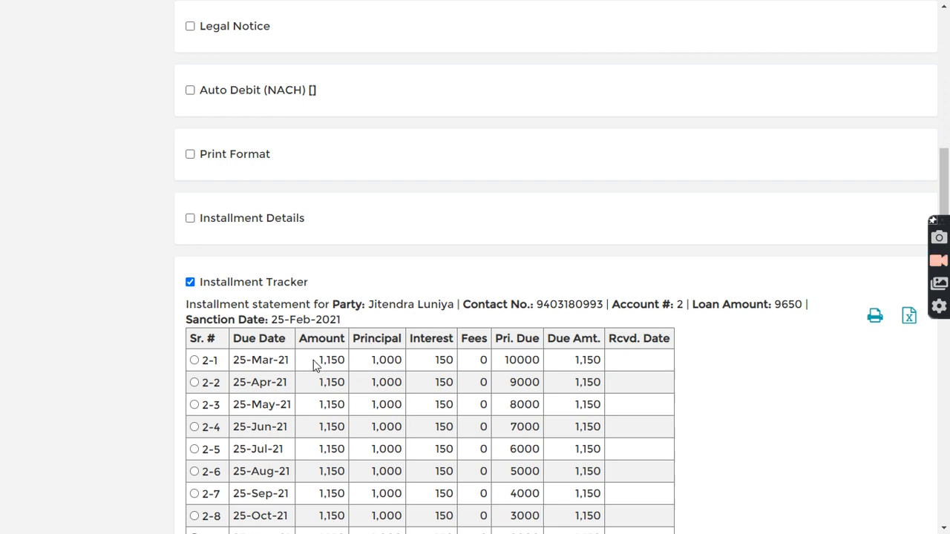
# - Hide the Installment Tracker and check the automatic penalty in the loan summary and receipt fields
pyautogui.click(269, 286)
pyautogui.scroll(6, 312, 304)
pyautogui.scroll(2, 315, 321)
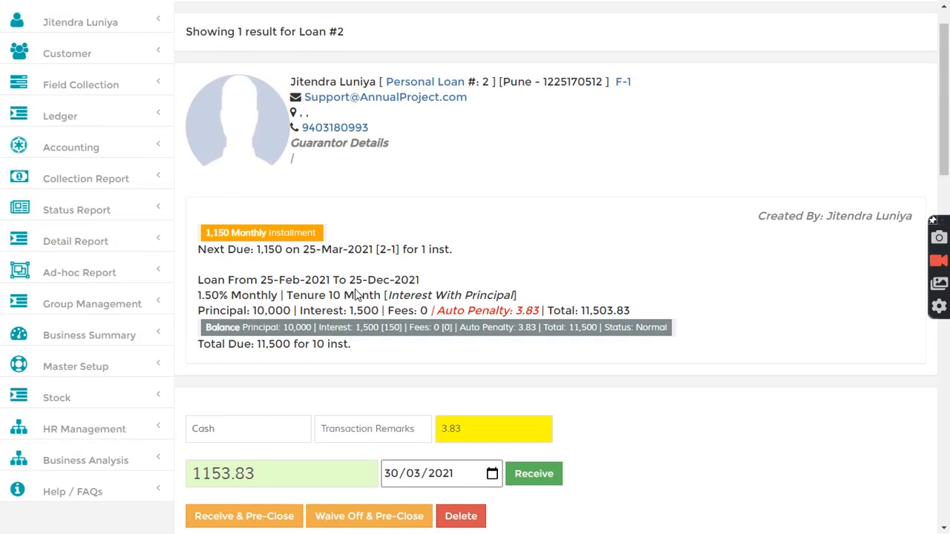
pyautogui.scroll(-1, 562, 408)
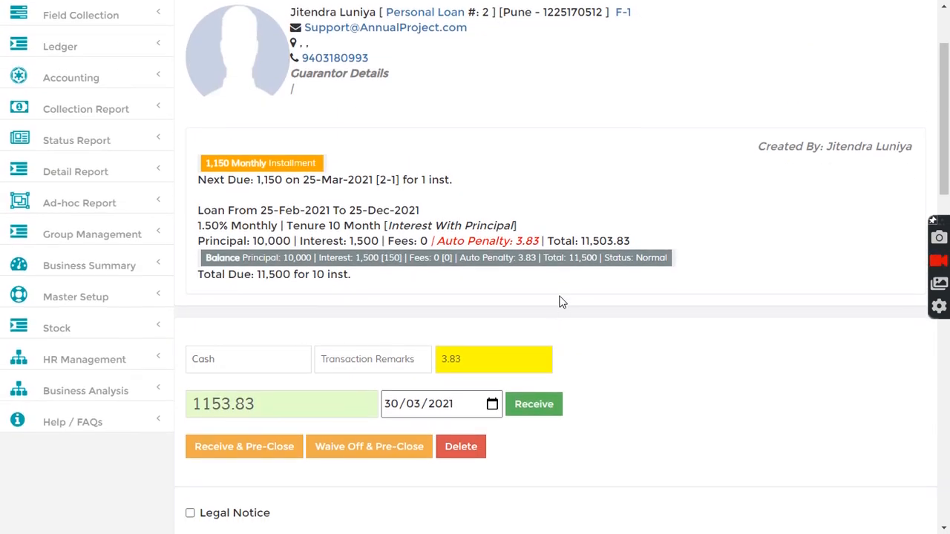
# - Check the automatic penalty in the loan summary, and set the penalty for this receipt to 5
pyautogui.moveTo(515, 242); pyautogui.dragTo(539, 247)
pyautogui.click(525, 282)
pyautogui.moveTo(468, 357); pyautogui.dragTo(419, 355)
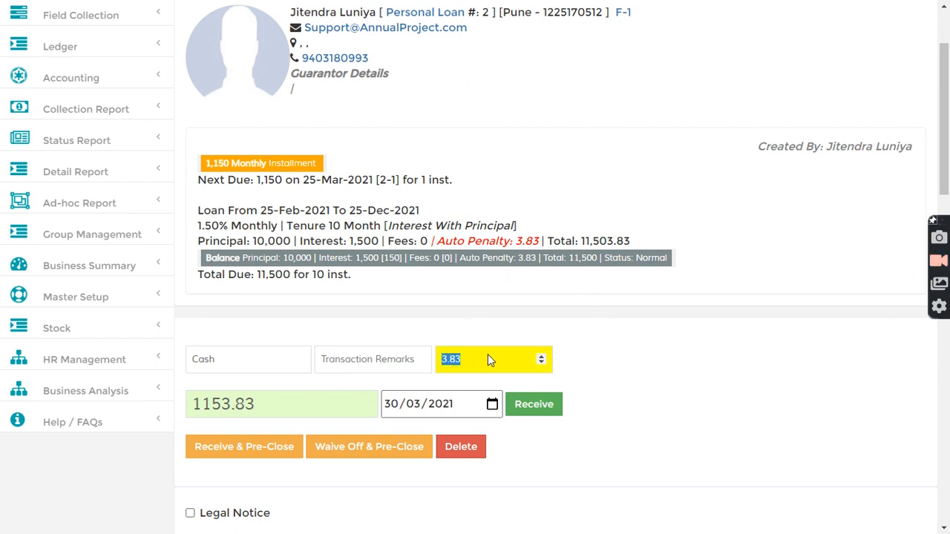
pyautogui.write('5')
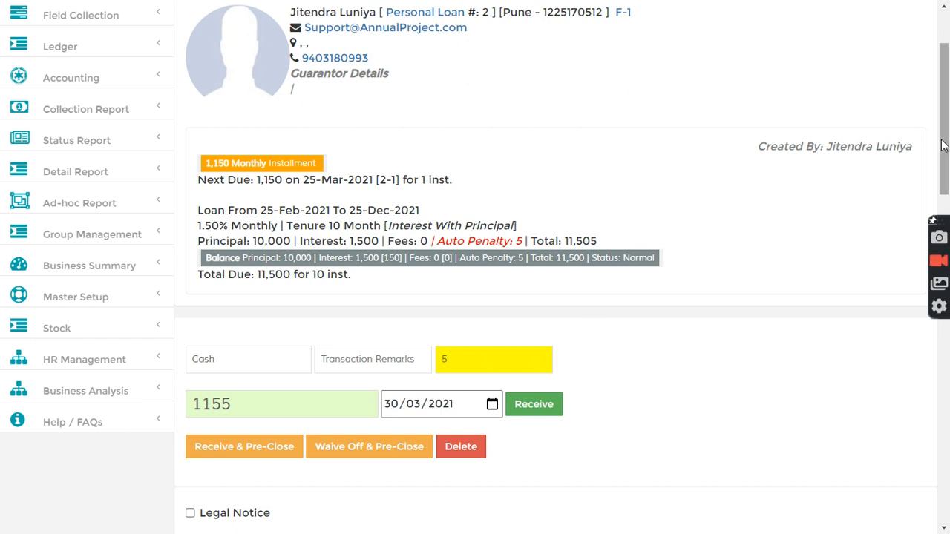
# - Show the loan's Configuration section, check the Auto Penalty ROI setting, and hide the section again
pyautogui.moveTo(943, 146); pyautogui.dragTo(944, 453)
pyautogui.click(251, 404)
pyautogui.scroll(-5, 288, 389)
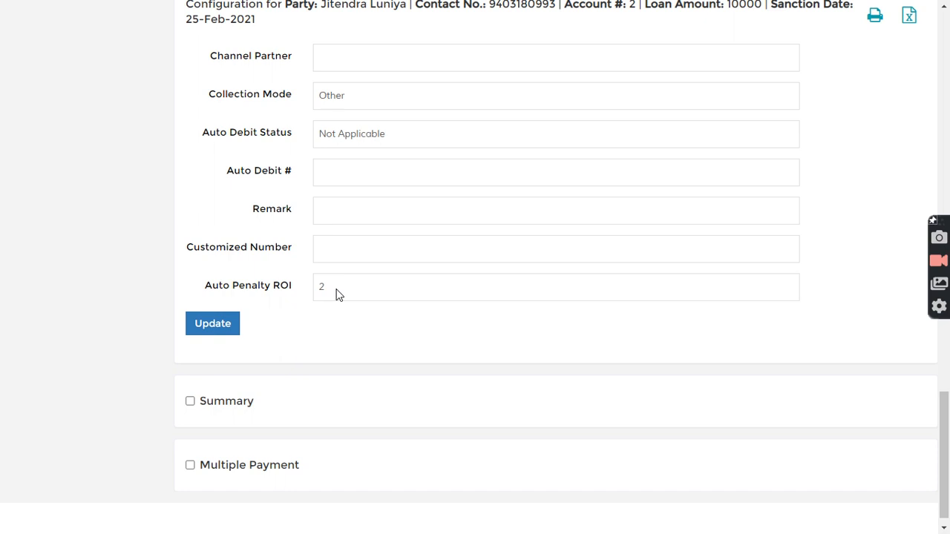
pyautogui.moveTo(209, 290); pyautogui.dragTo(292, 305)
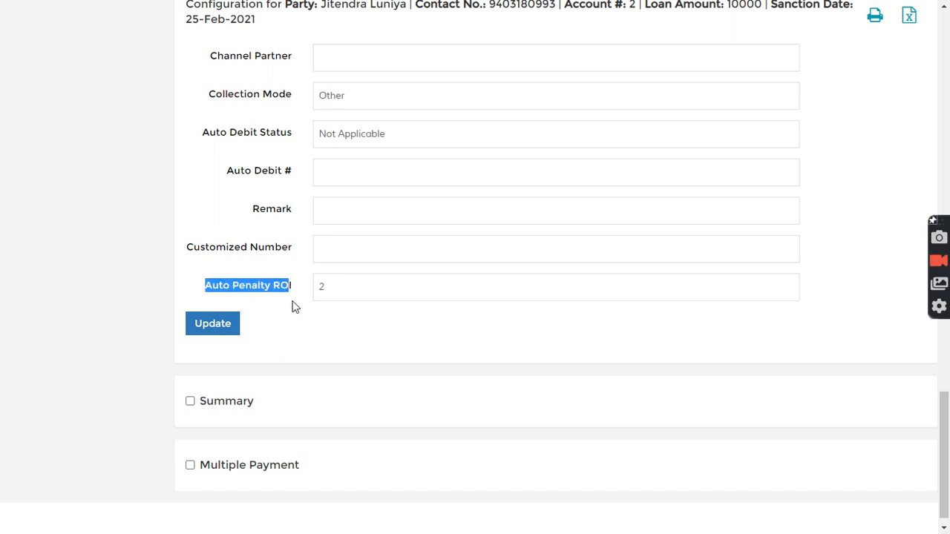
pyautogui.click(298, 291)
pyautogui.moveTo(944, 463); pyautogui.dragTo(944, 400)
pyautogui.click(218, 245)
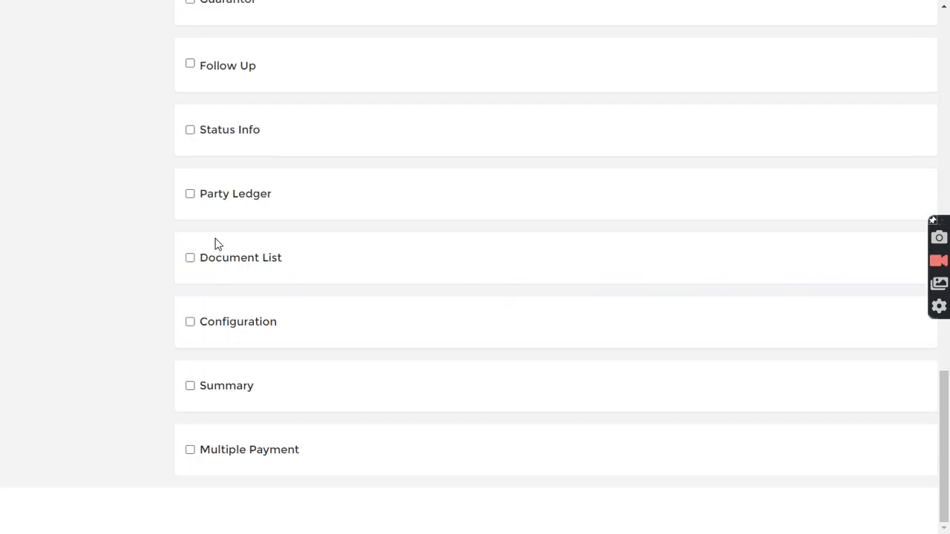
# - Receive the cash payment of 1155 dated 30/03/2021 for the overdue installment, including the penalty
pyautogui.moveTo(945, 431); pyautogui.dragTo(948, 75)
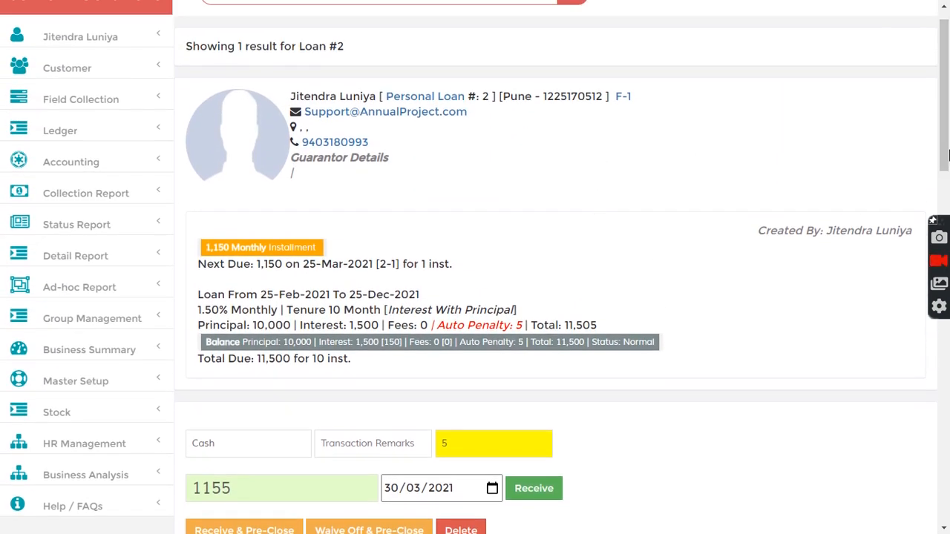
pyautogui.moveTo(944, 117); pyautogui.dragTo(944, 145)
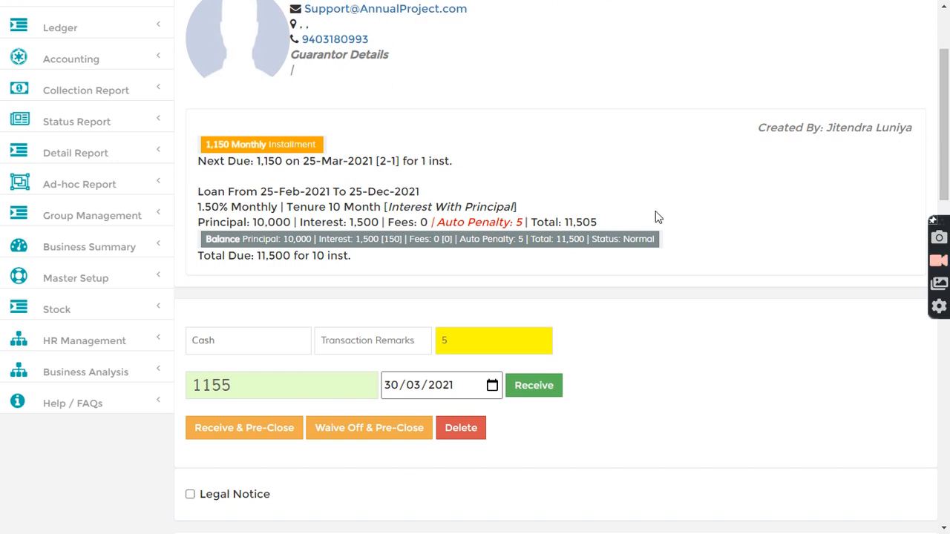
pyautogui.scroll(-3, 639, 237)
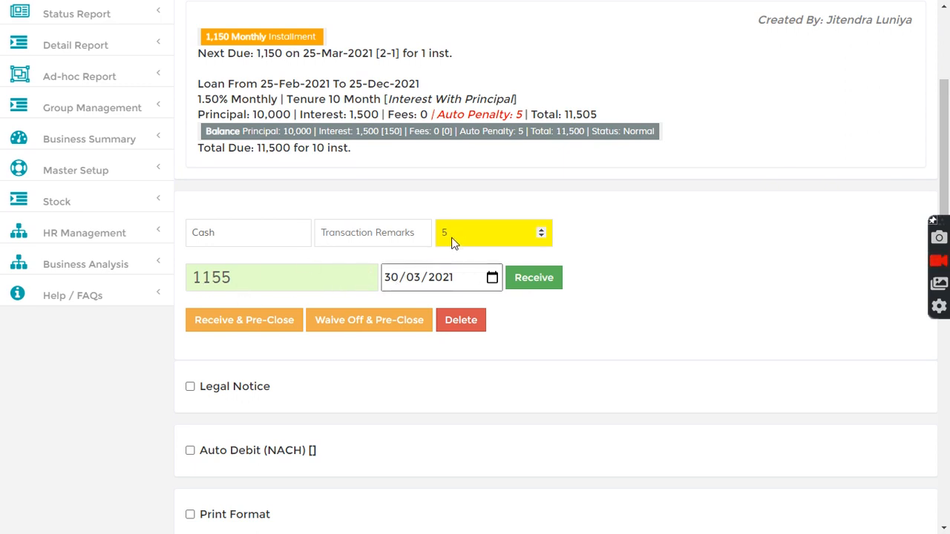
pyautogui.click(534, 277)
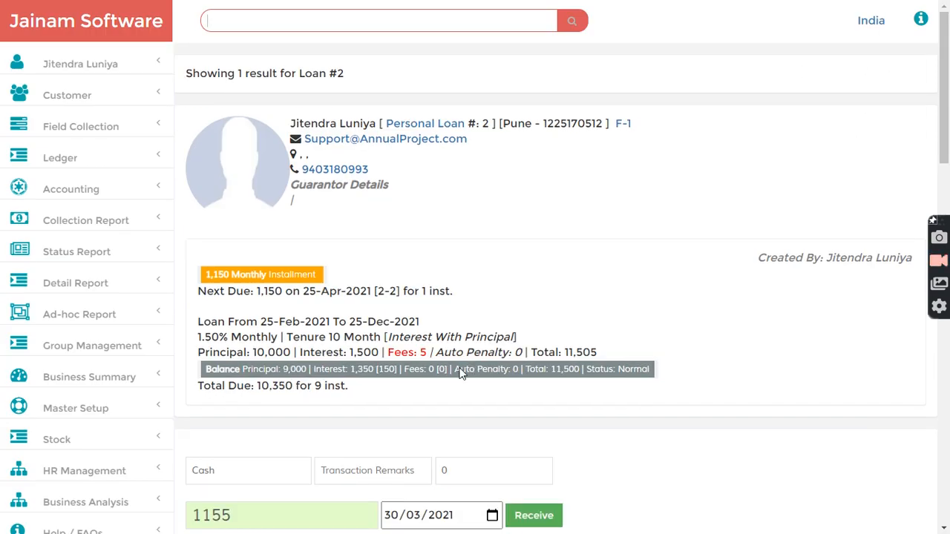
# - Check the Fees and Auto Penalty amounts in the loan summary after the receipt
pyautogui.moveTo(445, 353); pyautogui.dragTo(513, 355)
pyautogui.moveTo(385, 354); pyautogui.dragTo(523, 353)
pyautogui.click(530, 334)
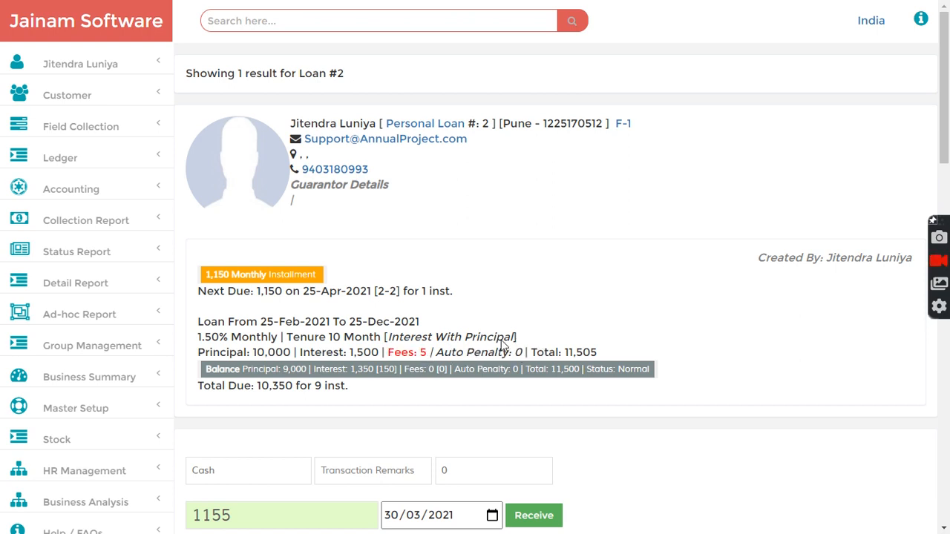
# - Show the Installment Tracker, check the fee and amount of the first installment, and hide it again
pyautogui.scroll(-6, 943, 252)
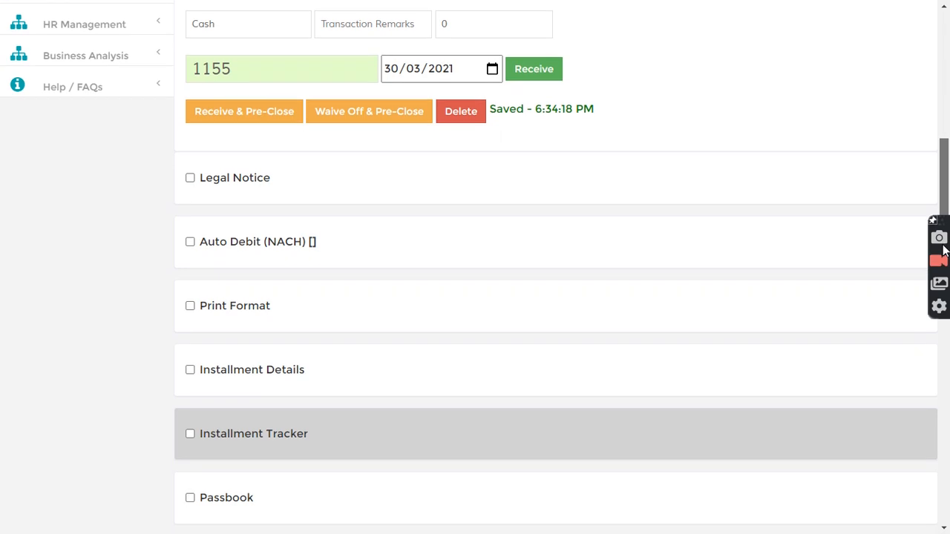
pyautogui.scroll(-2, 943, 253)
pyautogui.click(248, 309)
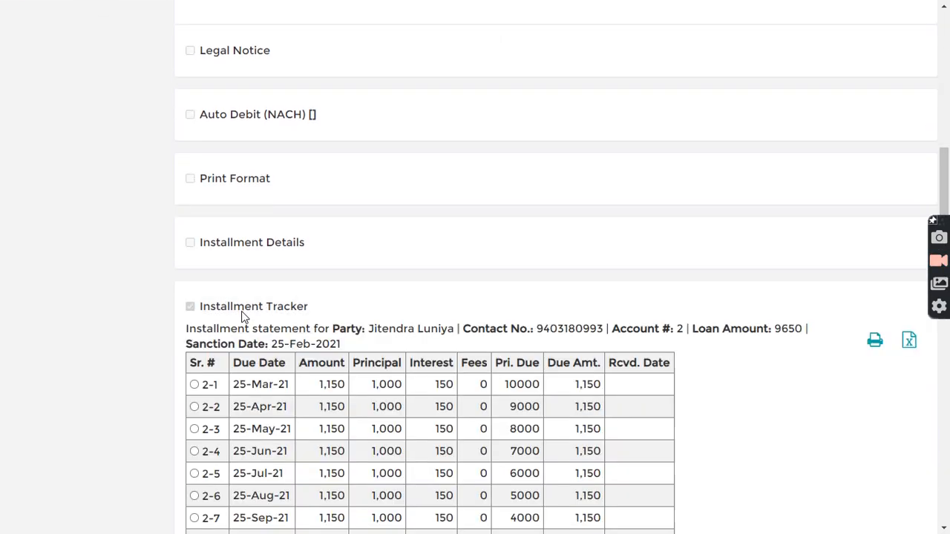
pyautogui.moveTo(479, 385); pyautogui.dragTo(498, 392)
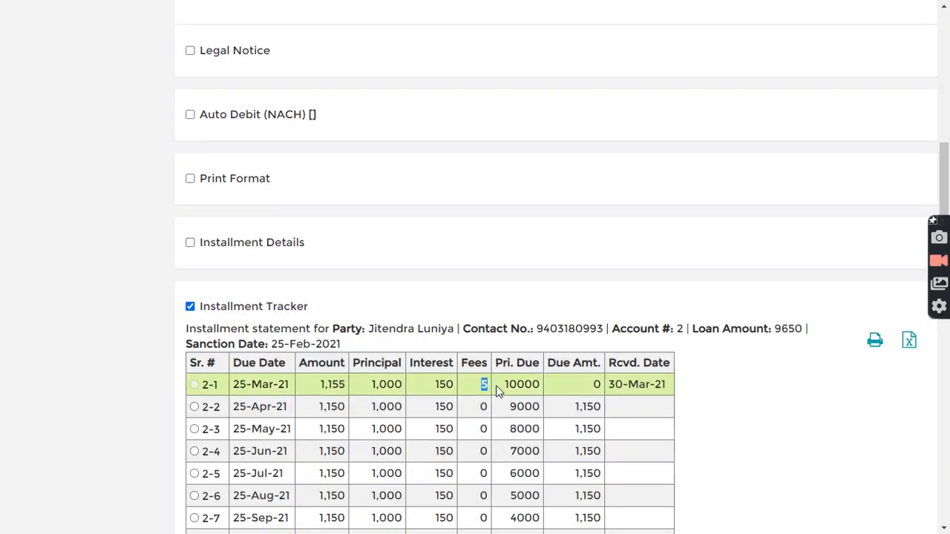
pyautogui.moveTo(318, 389); pyautogui.dragTo(353, 392)
pyautogui.moveTo(941, 176); pyautogui.dragTo(945, 200)
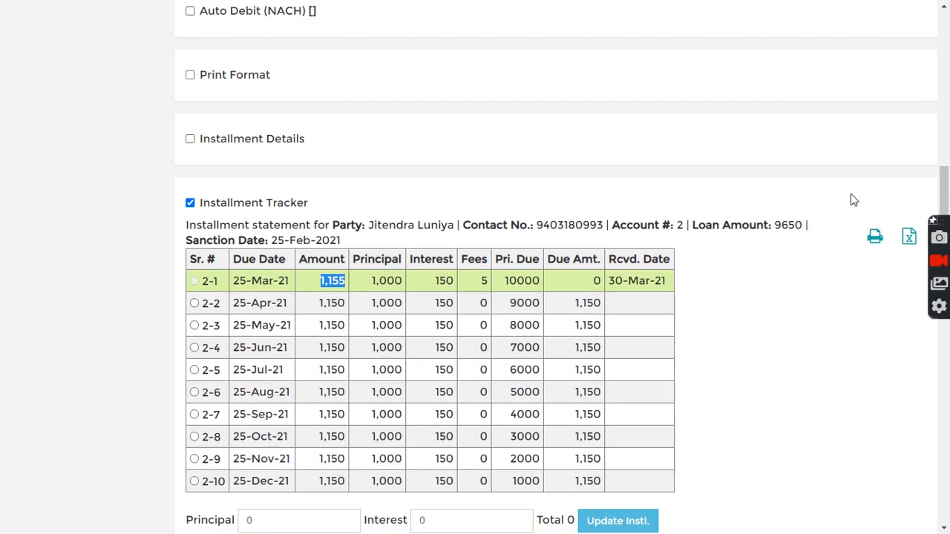
pyautogui.click(237, 206)
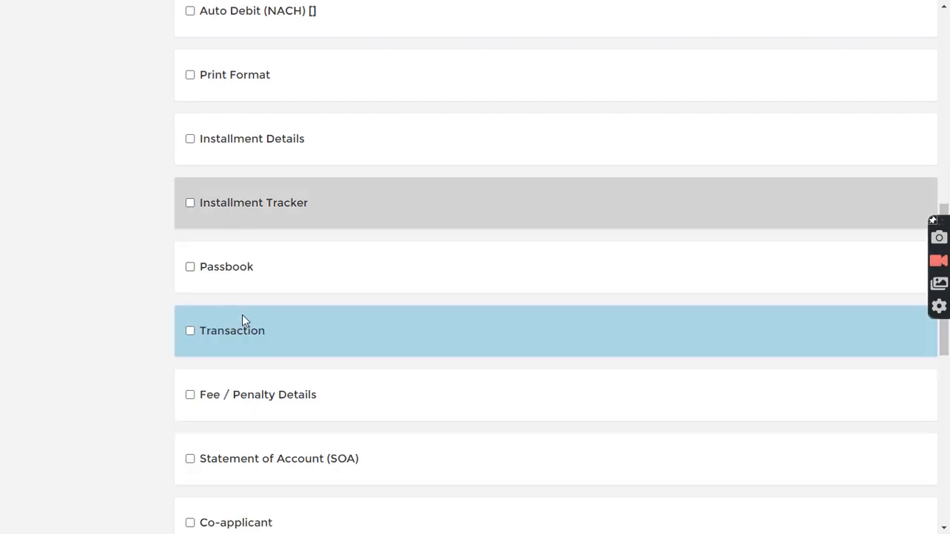
# - Show the Fee / Penalty Details, check the late fee entry, and hide the section again
pyautogui.moveTo(943, 341); pyautogui.dragTo(945, 402)
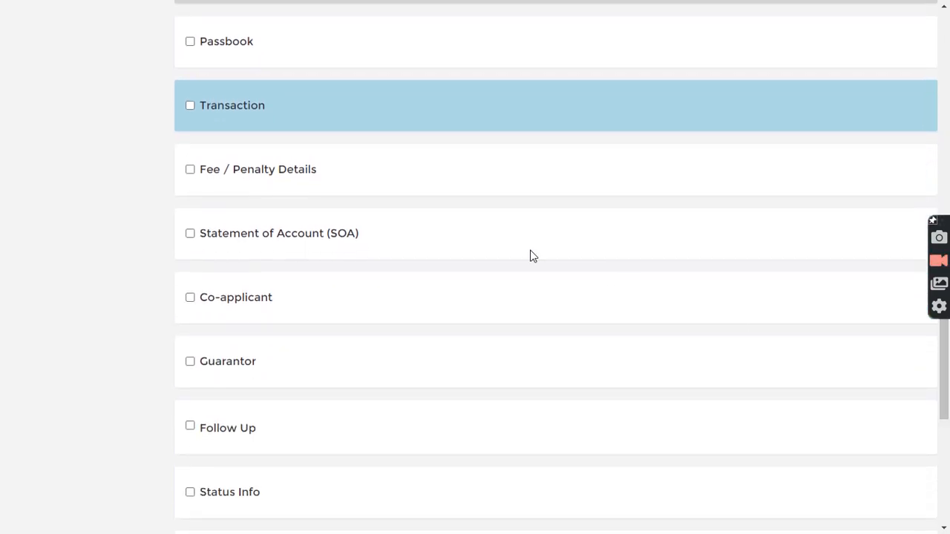
pyautogui.click(190, 170)
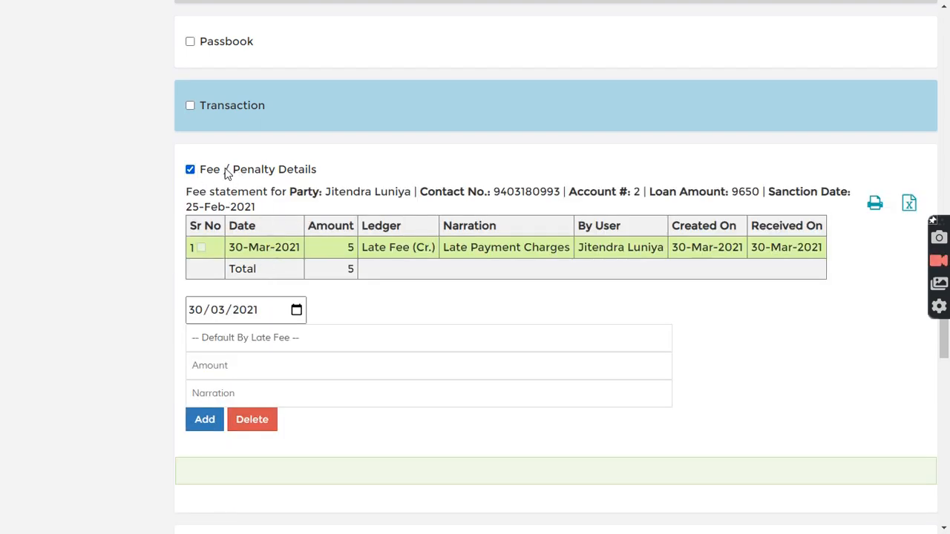
pyautogui.click(225, 172)
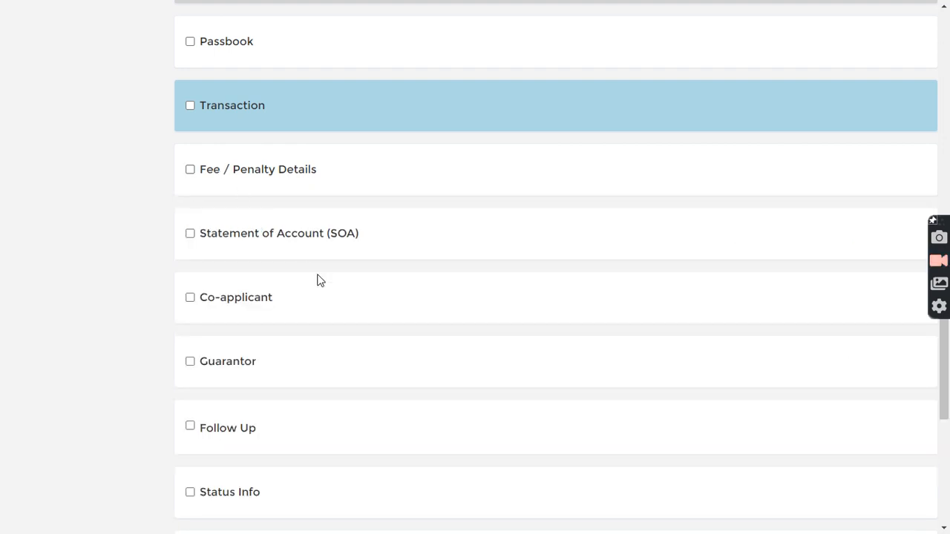
# - Look up the customer by folder number and open a new loan entry for them
pyautogui.moveTo(947, 371); pyautogui.dragTo(941, 60)
pyautogui.click(295, 23)
pyautogui.write('f-1')
pyautogui.press('Return')
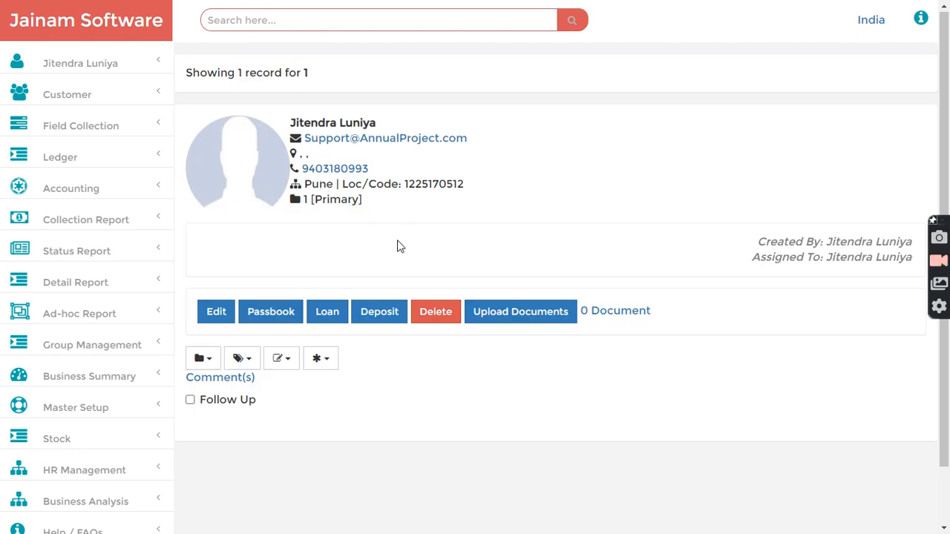
pyautogui.click(329, 312)
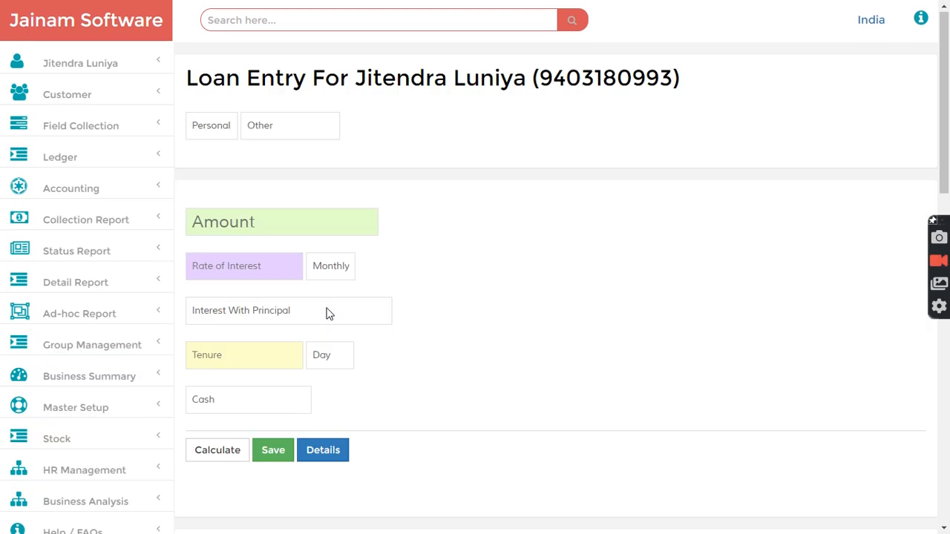
# - Enter a loan amount of 10000 at 1.5 monthly interest with a tenure of 10 months
pyautogui.click(230, 211)
pyautogui.write('10000')
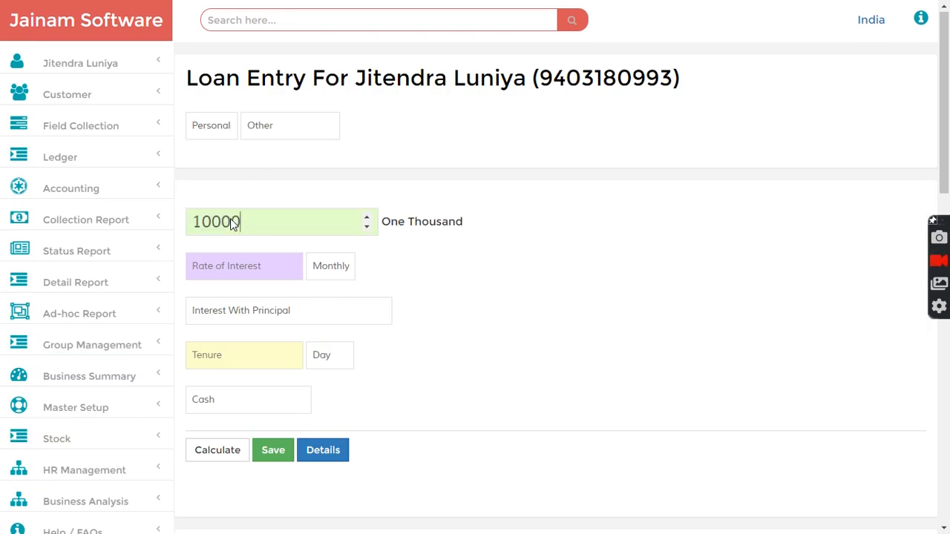
pyautogui.press('Tab')
pyautogui.write('1')
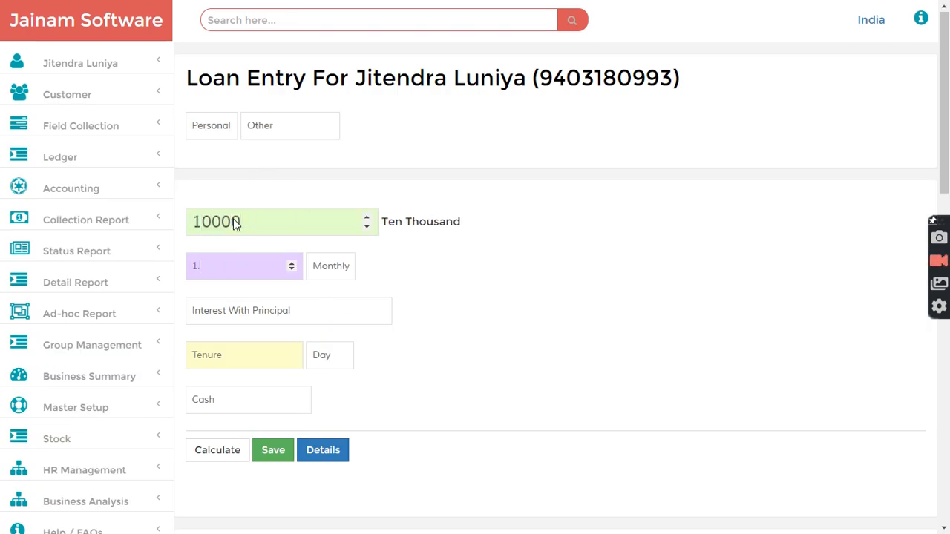
pyautogui.write('10')
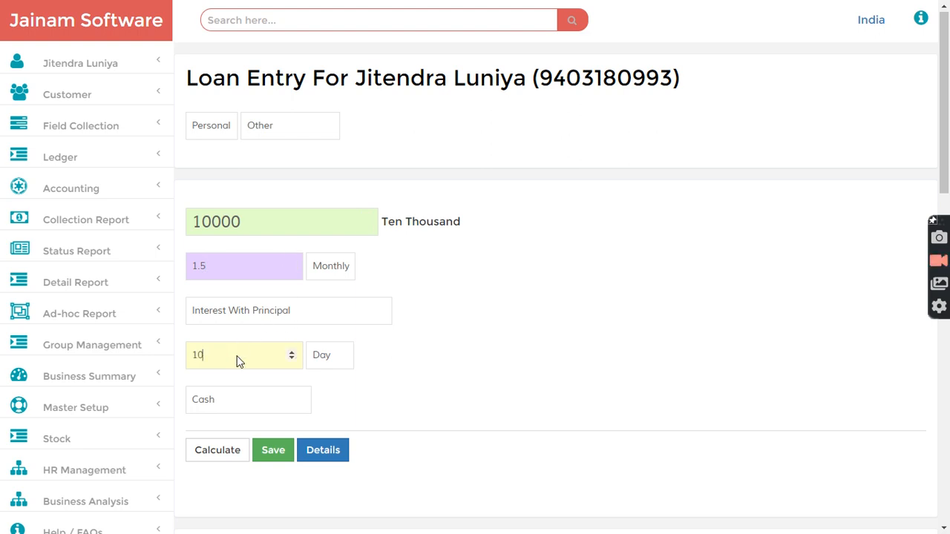
pyautogui.click(325, 357)
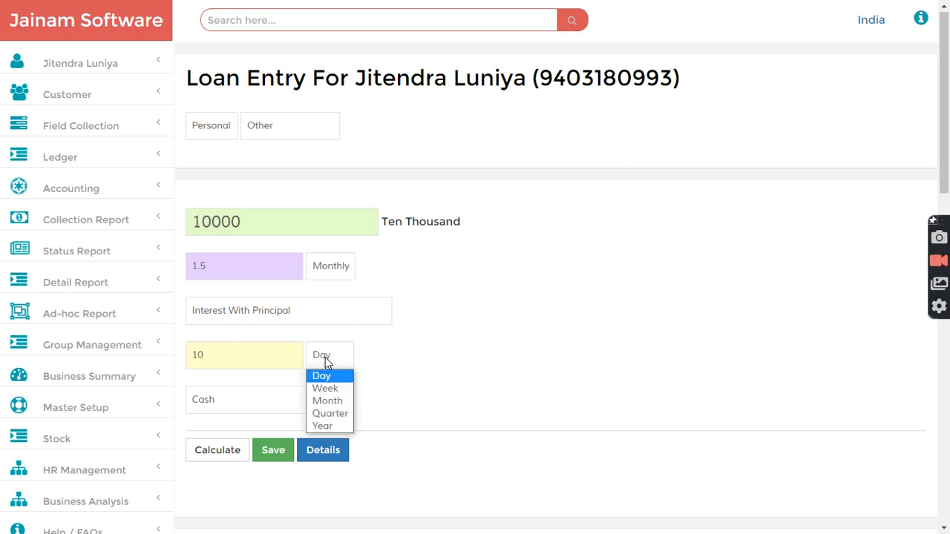
pyautogui.click(327, 401)
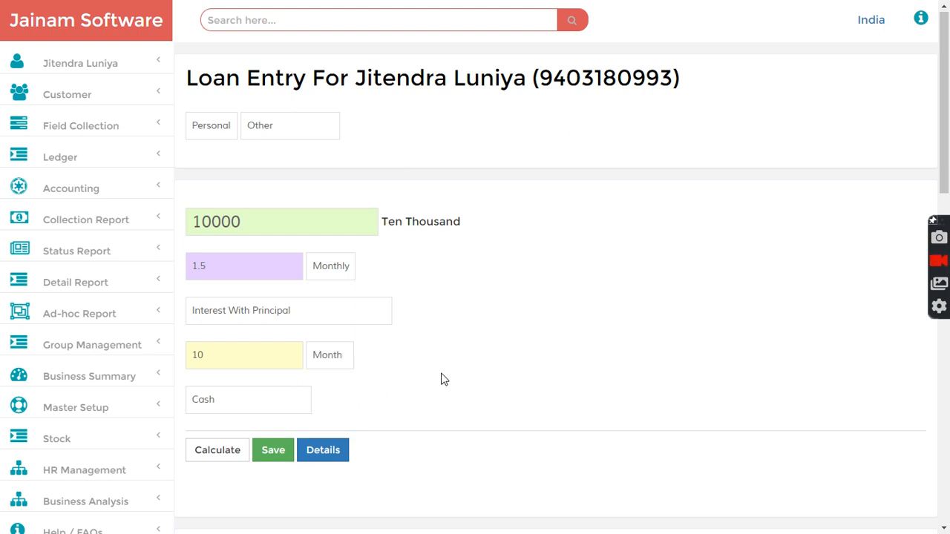
# - Set both the disbursement date and the first installment date to 25/02/2021
pyautogui.scroll(-1, 441, 379)
pyautogui.moveTo(939, 155); pyautogui.dragTo(945, 288)
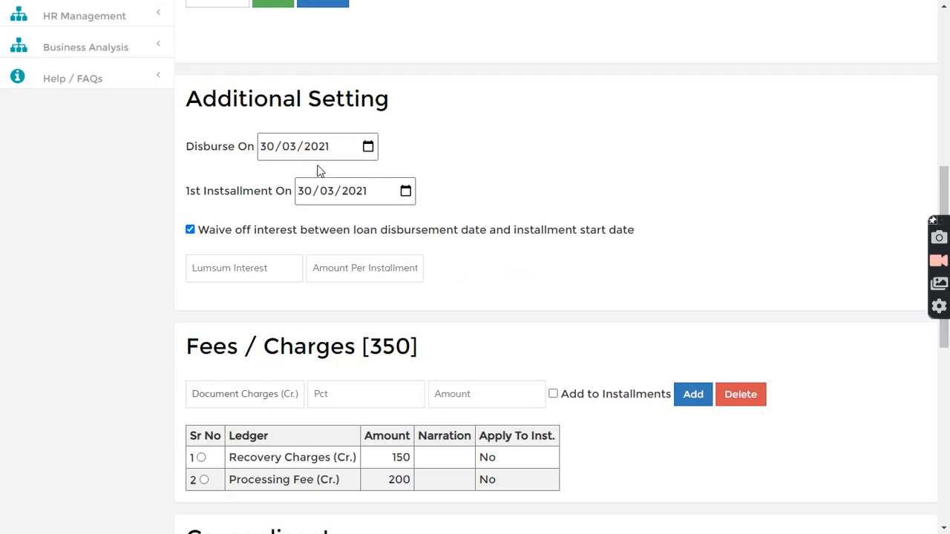
pyautogui.click(267, 147)
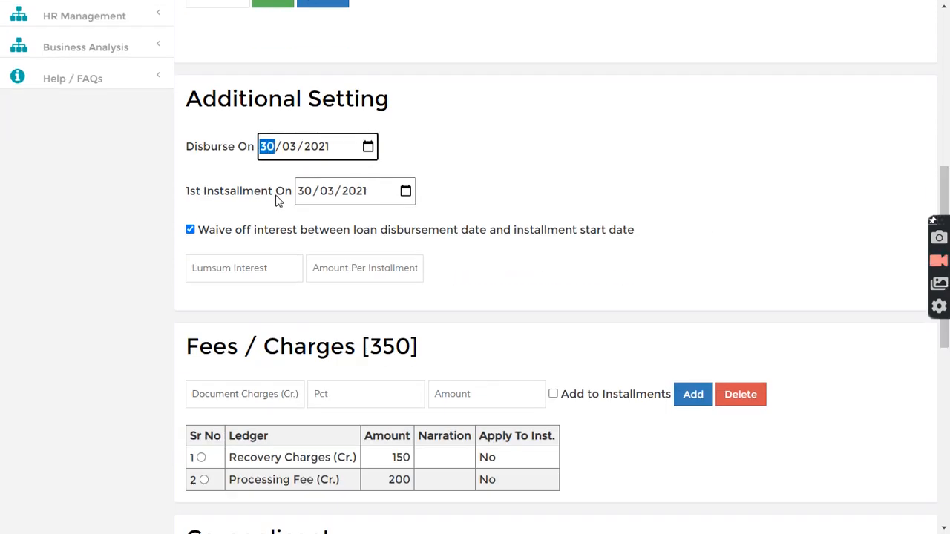
pyautogui.write('25')
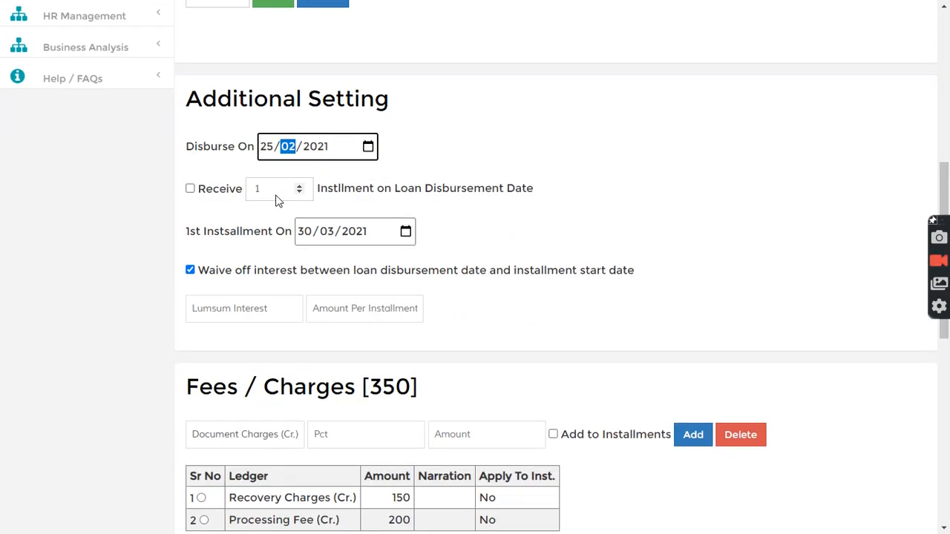
pyautogui.click(300, 232)
pyautogui.write('25')
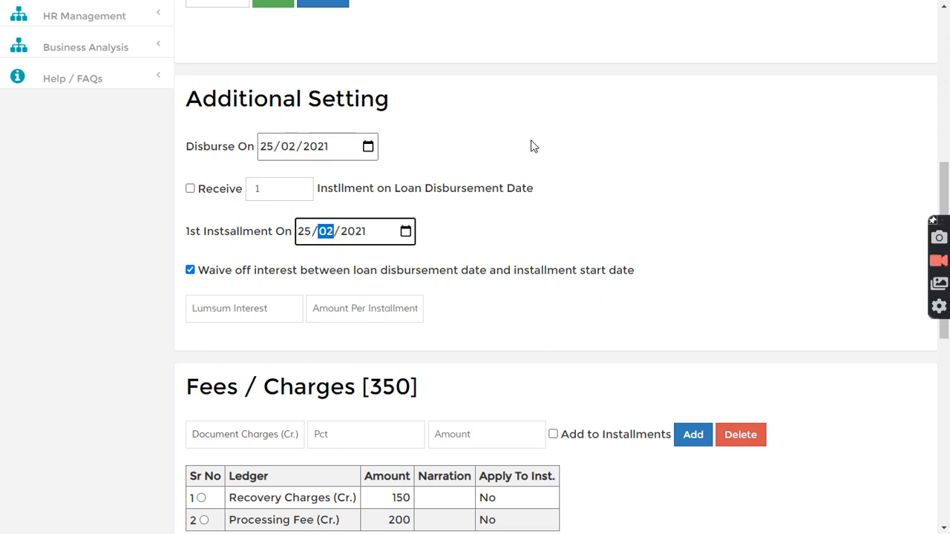
pyautogui.click(423, 78)
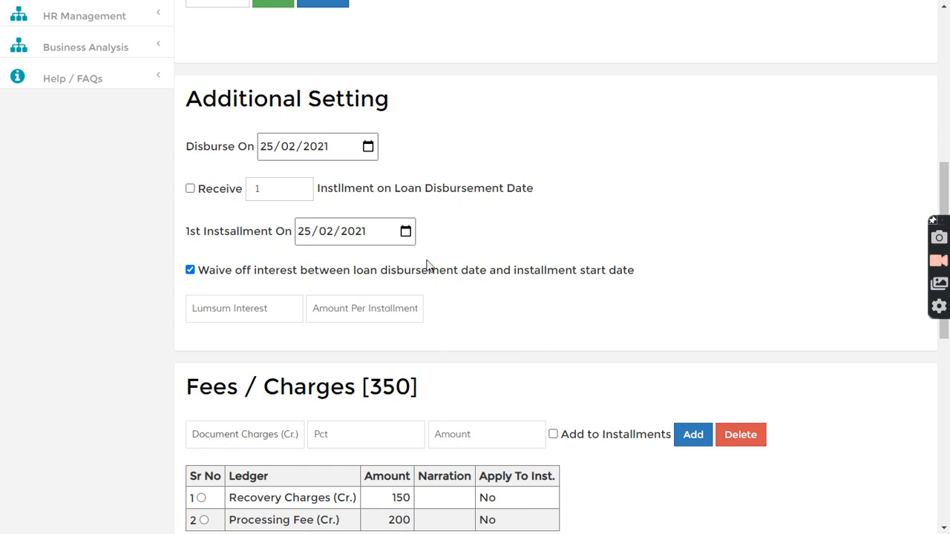
# - Calculate the figures for the second loan and save it
pyautogui.scroll(3, 441, 279)
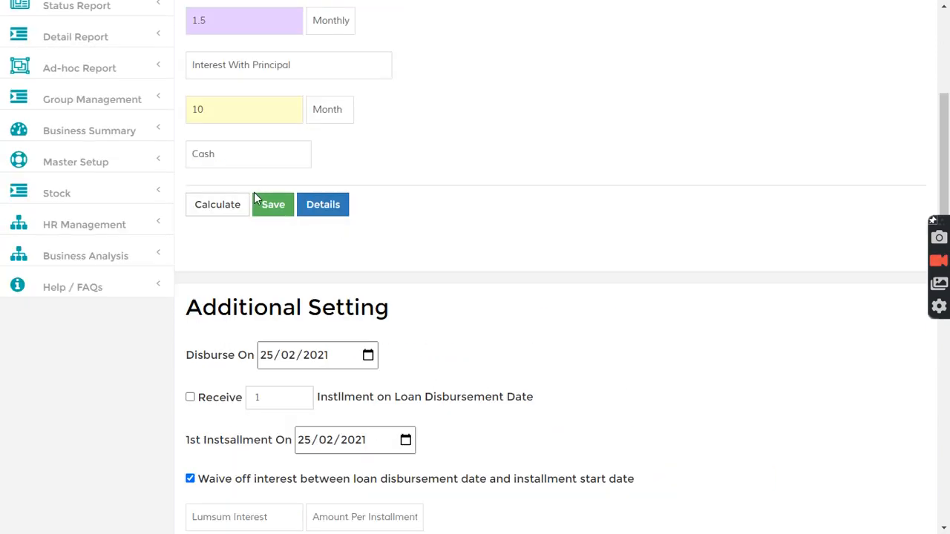
pyautogui.click(205, 205)
pyautogui.click(273, 208)
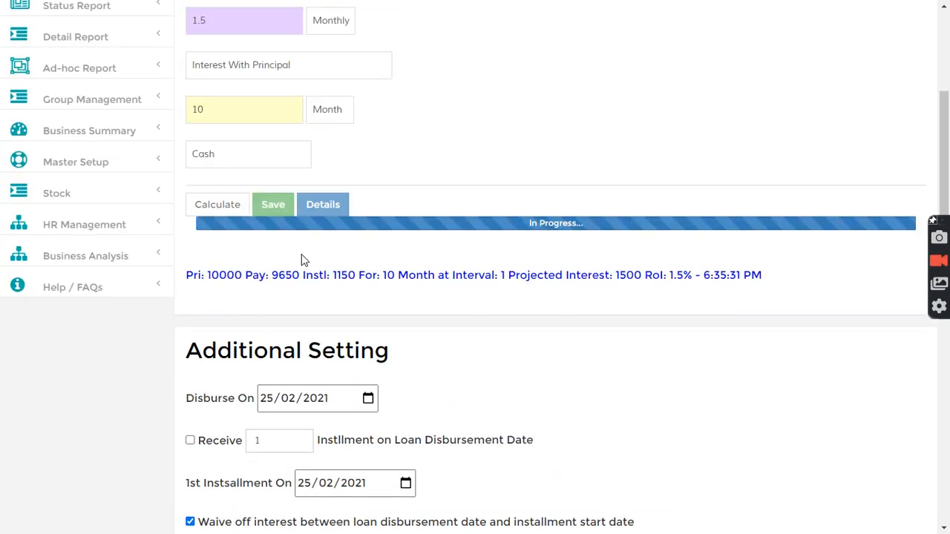
# - Look up the newly saved loan's record by its loan number
pyautogui.scroll(1, 312, 210)
pyautogui.scroll(3, 312, 186)
pyautogui.click(312, 23)
pyautogui.write('3')
pyautogui.press('Return')
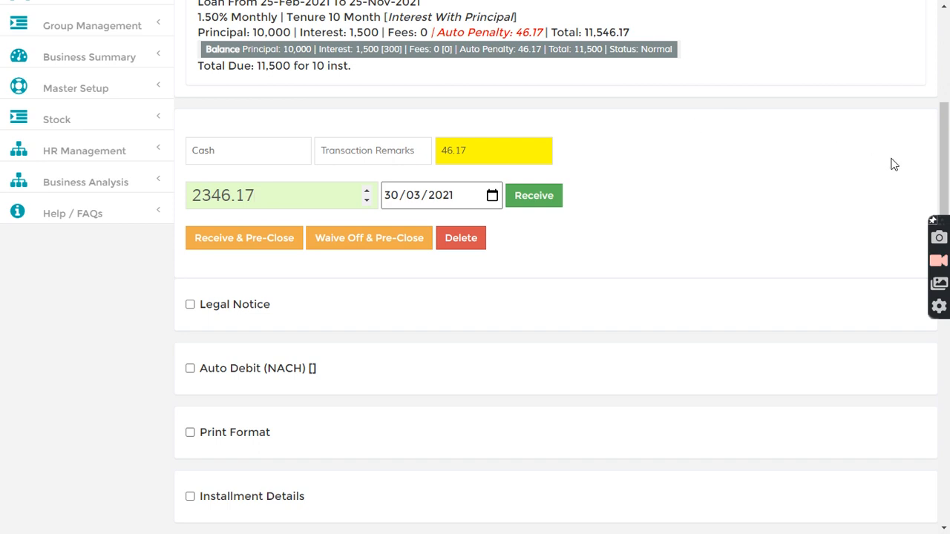
# - Check the automatic penalty in the new loan's summary and its receipt fields
pyautogui.moveTo(945, 152); pyautogui.dragTo(945, 130)
pyautogui.moveTo(437, 111); pyautogui.dragTo(543, 113)
pyautogui.click(526, 185)
pyautogui.scroll(-4, 569, 295)
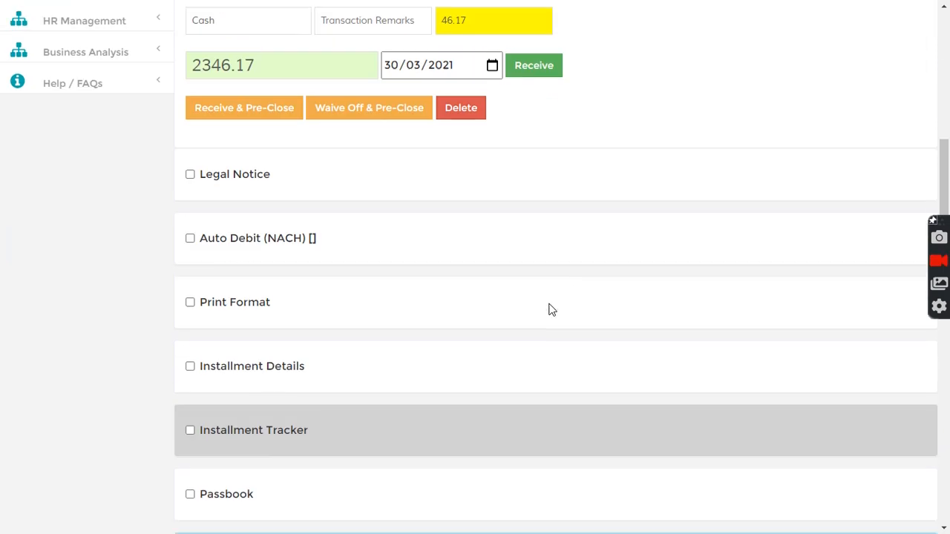
pyautogui.scroll(3, 398, 266)
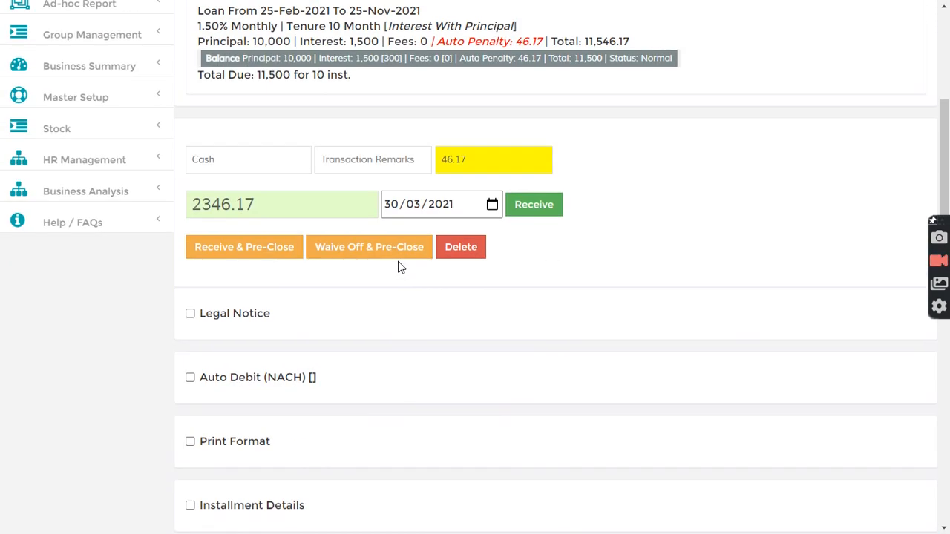
# - Examine the due dates of the overdue installments in the loan's Installment Tracker
pyautogui.scroll(-3, 393, 268)
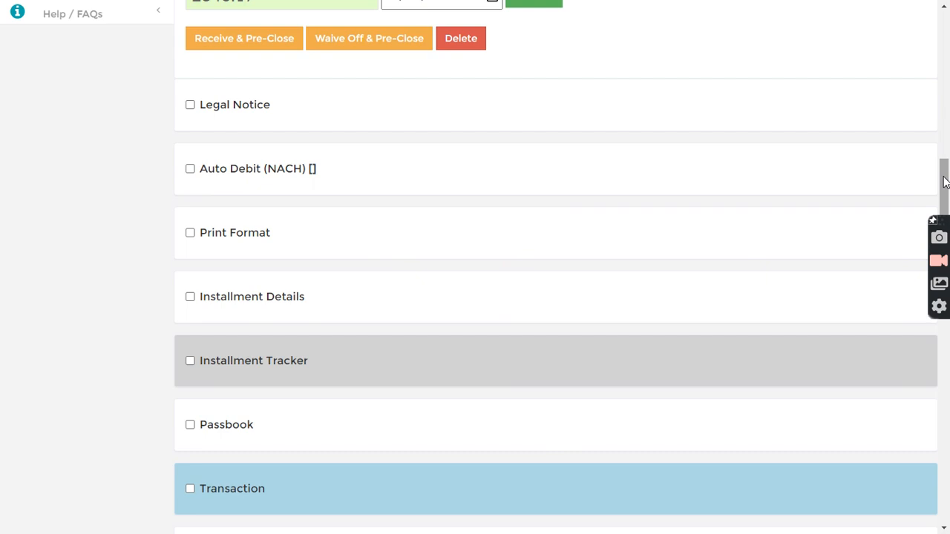
pyautogui.scroll(-2, 944, 181)
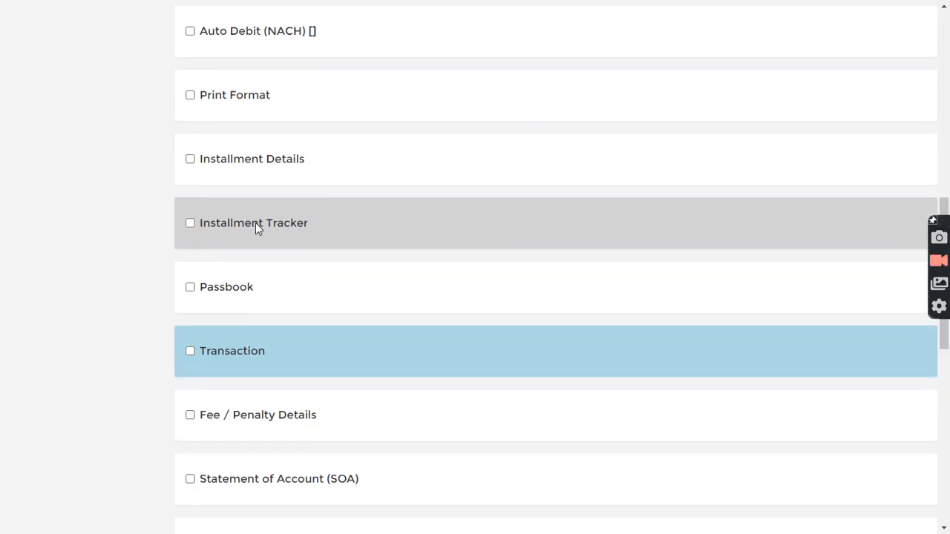
pyautogui.click(256, 224)
pyautogui.moveTo(305, 306); pyautogui.dragTo(453, 307)
pyautogui.click(235, 250)
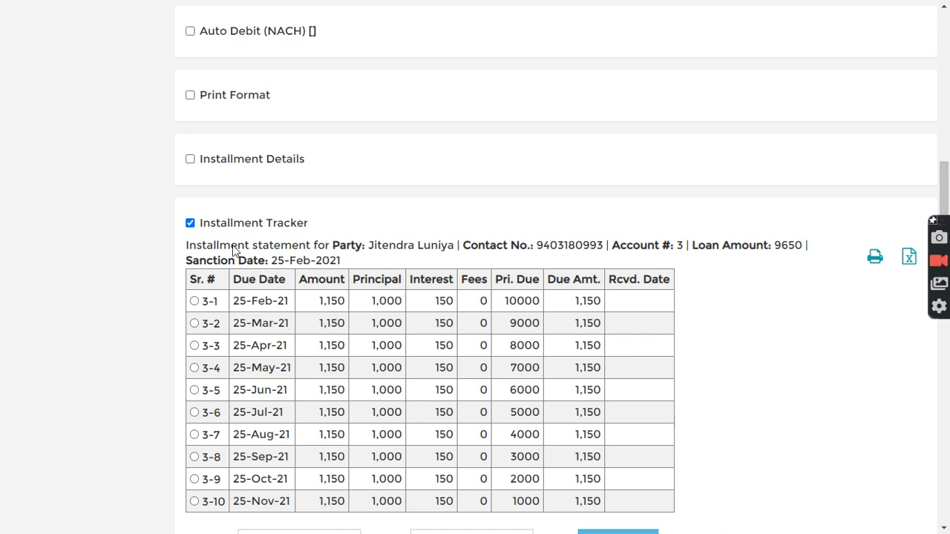
pyautogui.click(222, 230)
pyautogui.moveTo(941, 167); pyautogui.dragTo(947, 236)
pyautogui.click(229, 149)
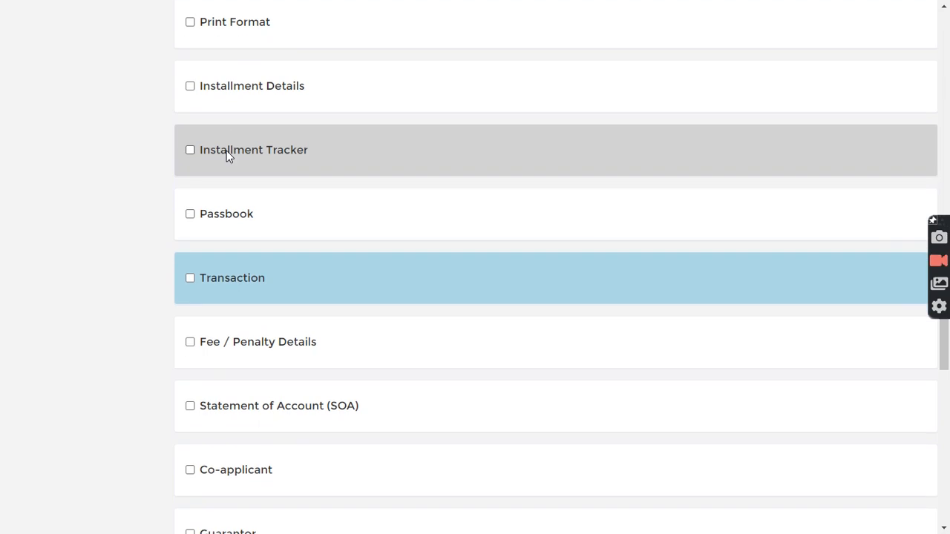
pyautogui.moveTo(238, 230); pyautogui.dragTo(287, 227)
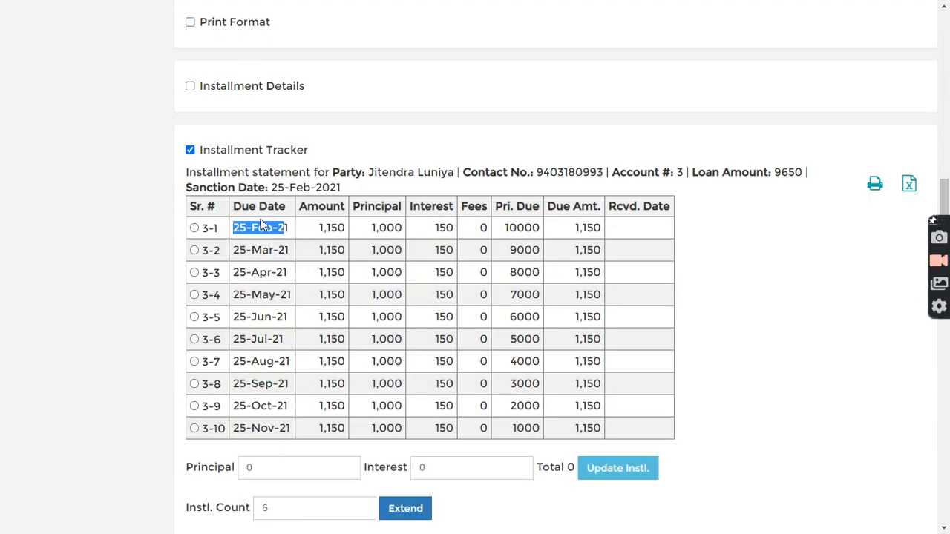
pyautogui.click(220, 156)
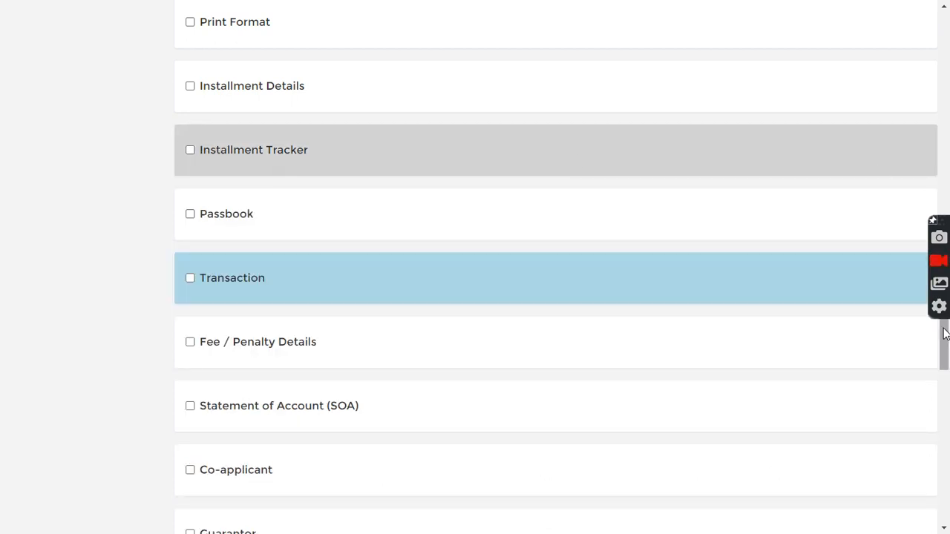
# - Review the automatic penalty and balance figures in the loan summary
pyautogui.scroll(7, 944, 334)
pyautogui.moveTo(518, 149); pyautogui.dragTo(542, 147)
pyautogui.click(704, 155)
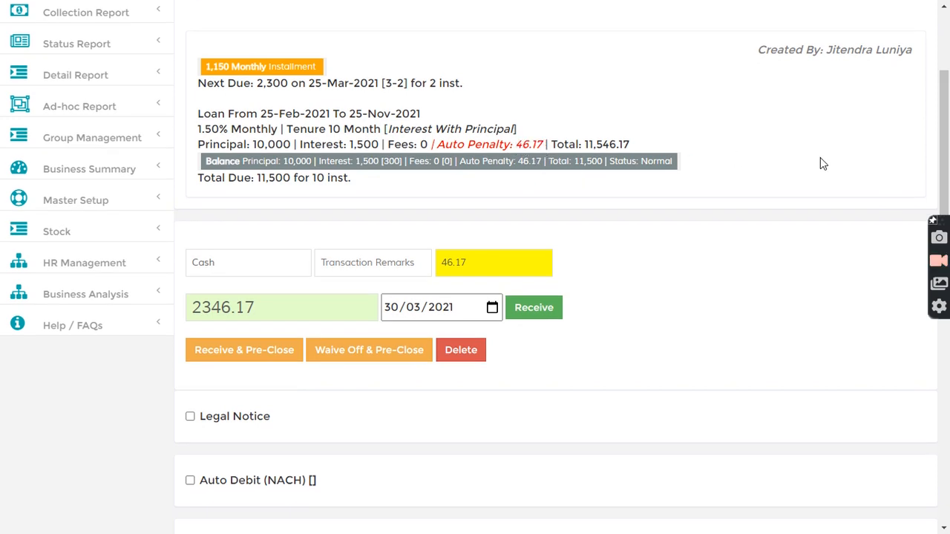
# - Calculate the late fee up to 30/03/2021 in the loan's Party Ledger
pyautogui.moveTo(944, 139); pyautogui.dragTo(936, 413)
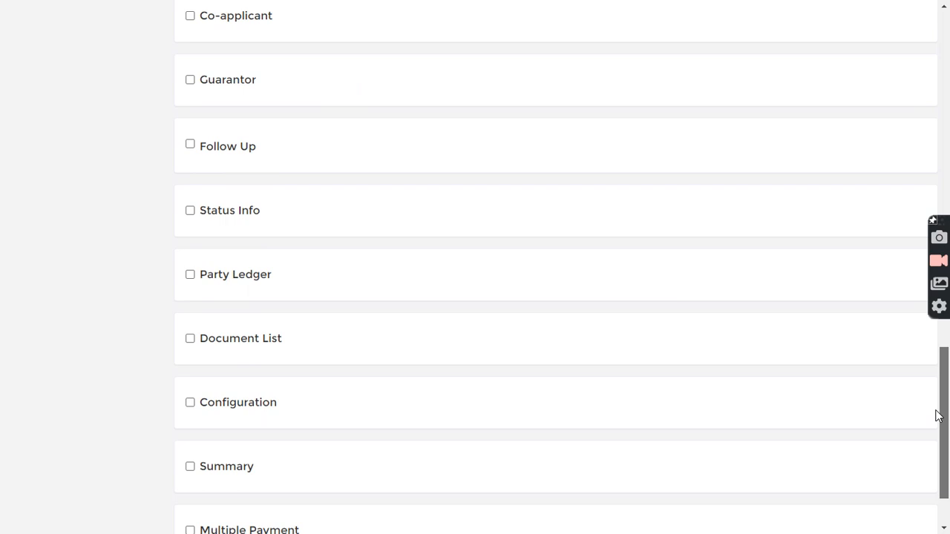
pyautogui.click(190, 275)
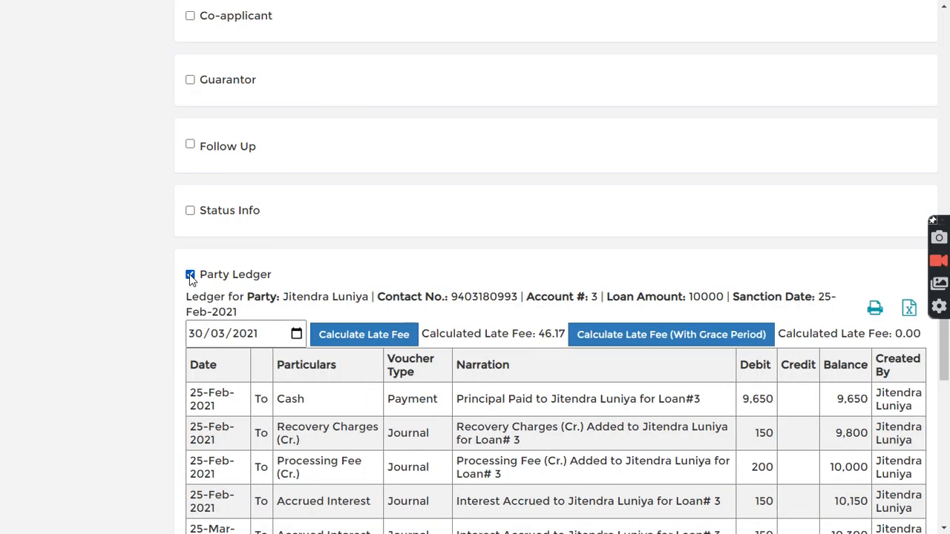
pyautogui.scroll(-3, 945, 334)
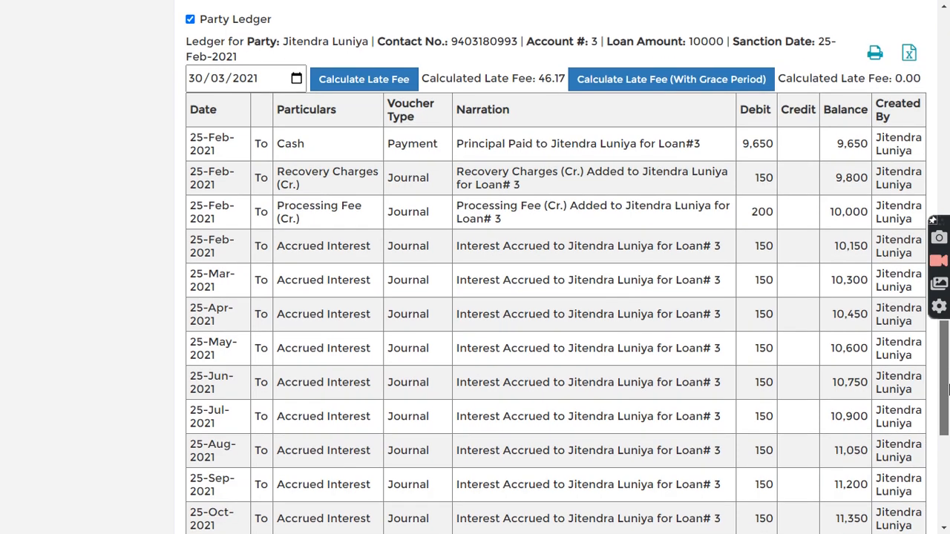
pyautogui.click(354, 81)
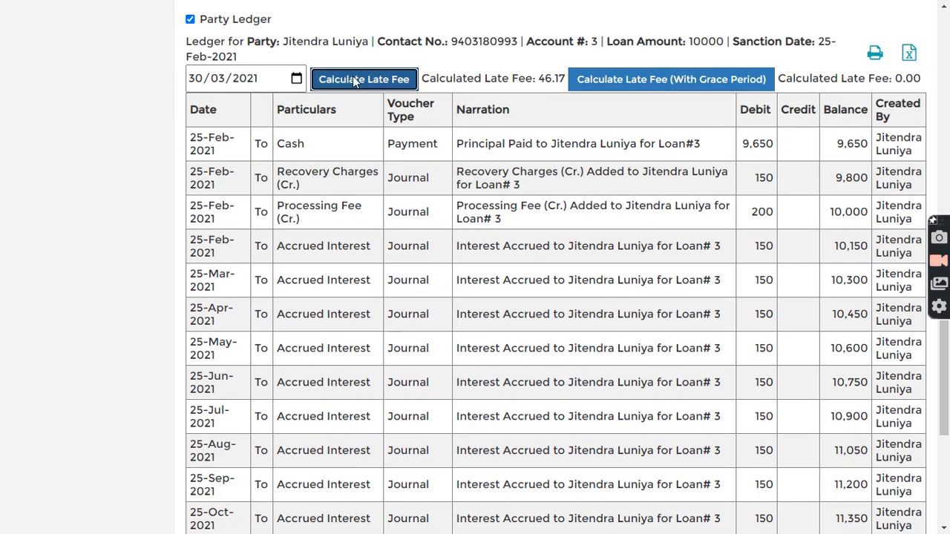
pyautogui.doubleClick(551, 78)
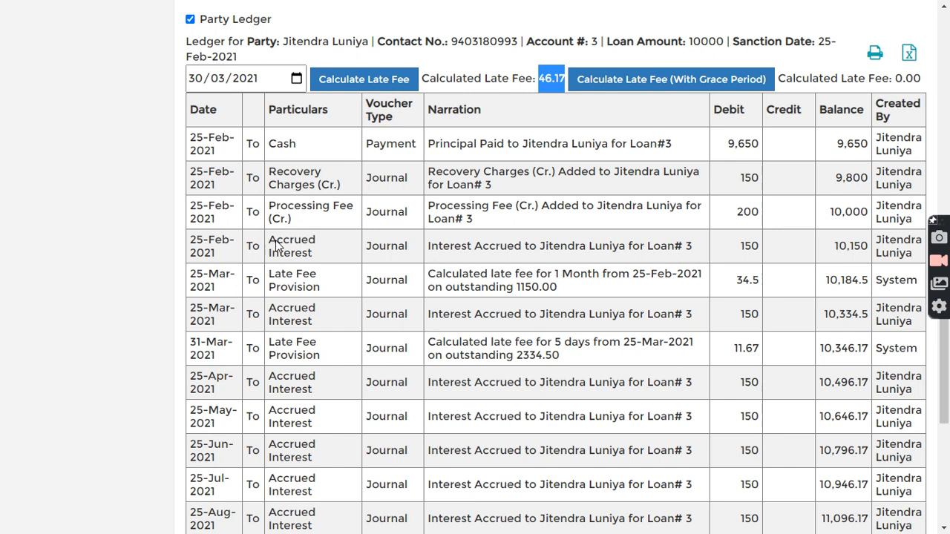
# - Examine the 25-Mar-2021 late fee provision in the ledger, including its period and outstanding amount
pyautogui.moveTo(267, 244); pyautogui.dragTo(310, 276)
pyautogui.click(195, 273)
pyautogui.tripleClick(197, 278)
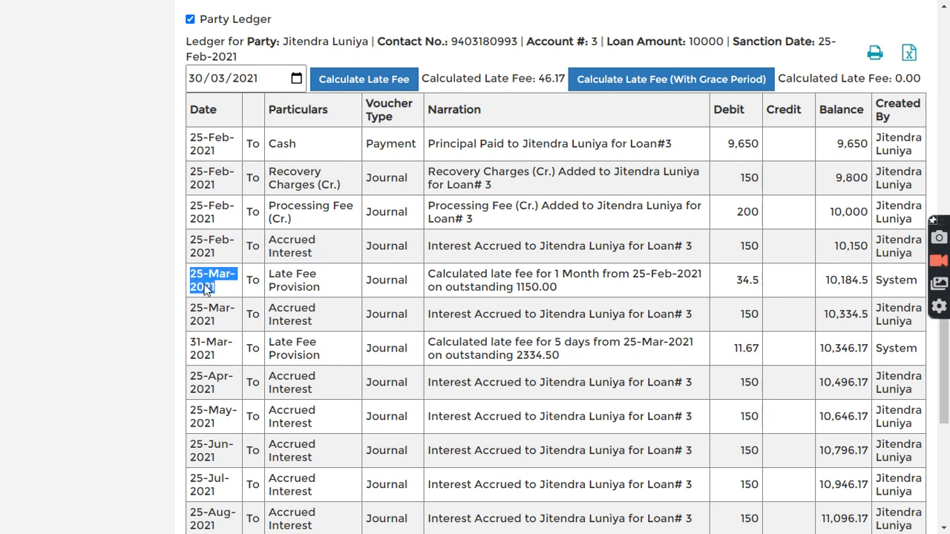
pyautogui.moveTo(434, 275); pyautogui.dragTo(599, 275)
pyautogui.click(590, 283)
pyautogui.moveTo(516, 288); pyautogui.dragTo(550, 293)
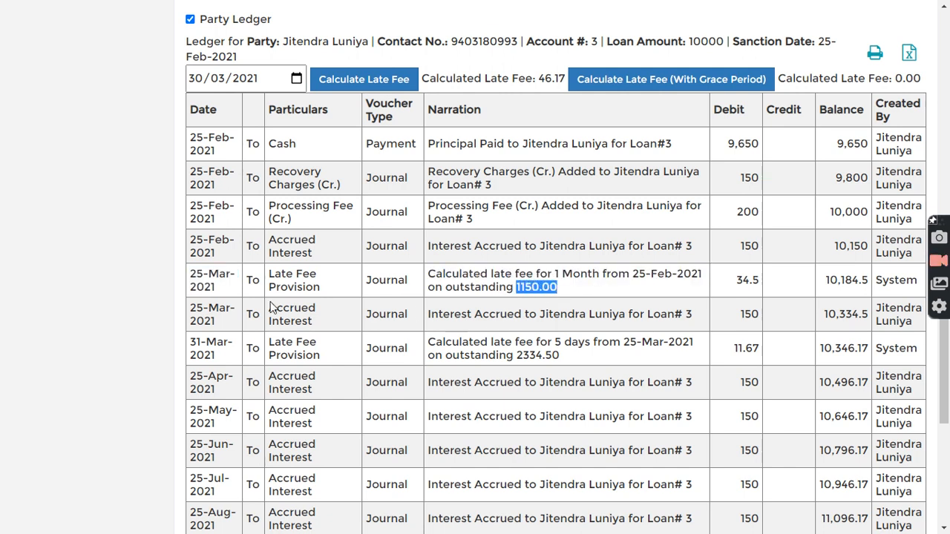
# - Examine the 31-Mar-2021 late fee provision and compare both provisions with the total calculated late fee
pyautogui.moveTo(192, 311); pyautogui.dragTo(307, 349)
pyautogui.moveTo(557, 343); pyautogui.dragTo(661, 349)
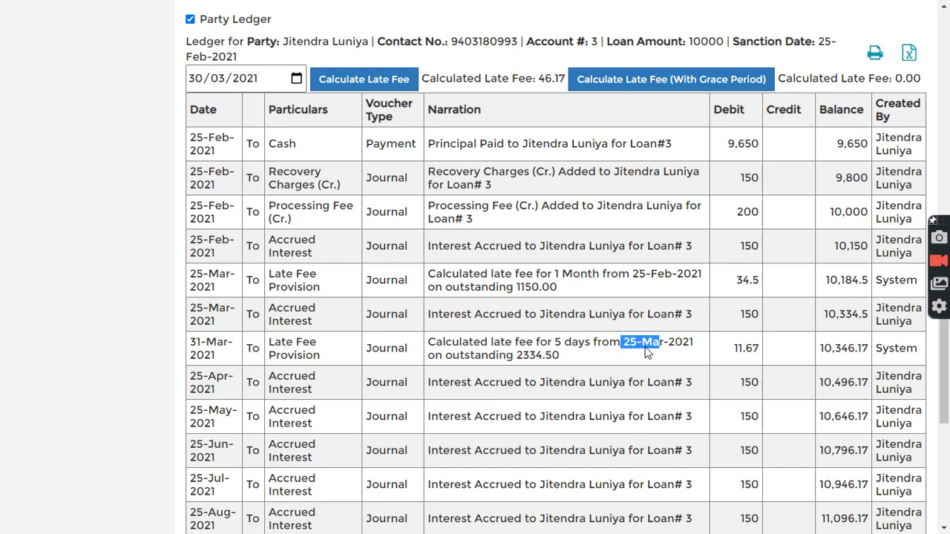
pyautogui.moveTo(733, 349); pyautogui.dragTo(755, 354)
pyautogui.doubleClick(739, 282)
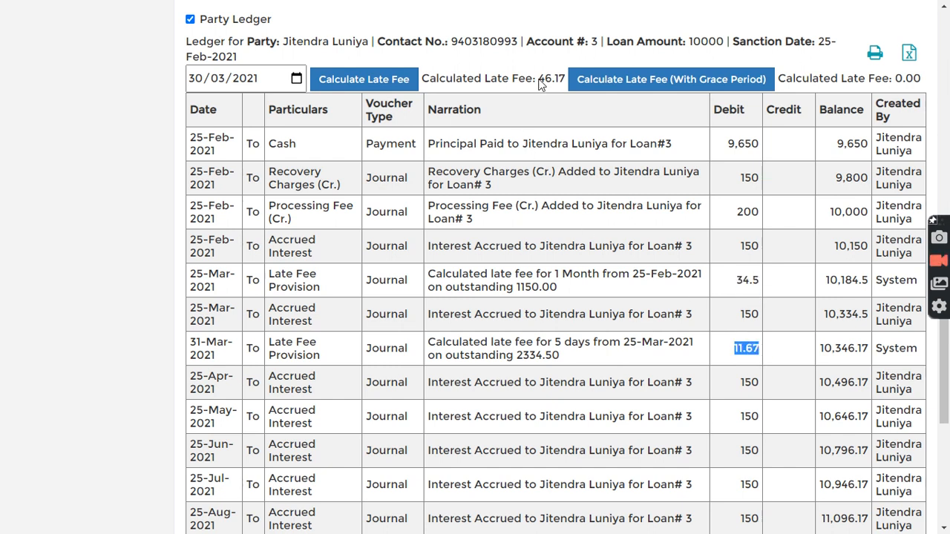
pyautogui.moveTo(539, 80); pyautogui.dragTo(562, 88)
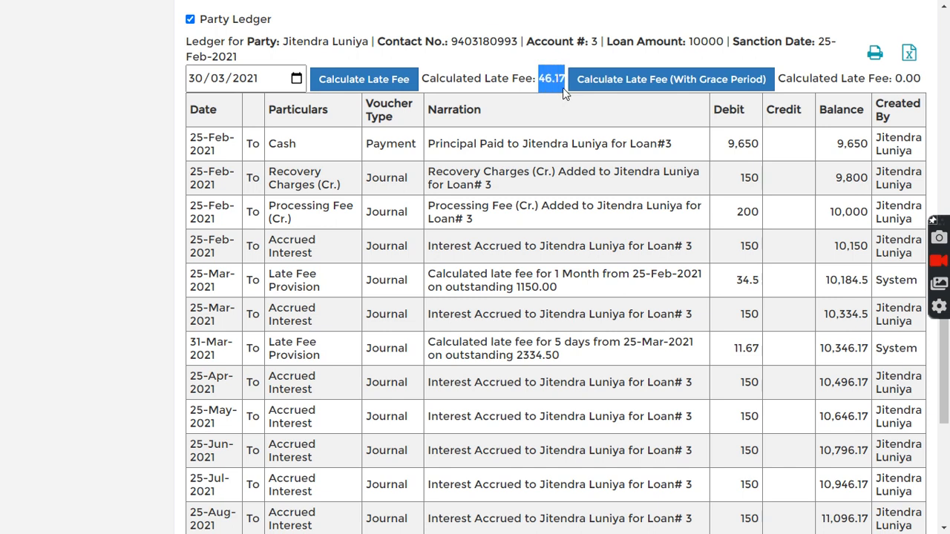
pyautogui.moveTo(465, 358); pyautogui.dragTo(564, 355)
pyautogui.click(565, 355)
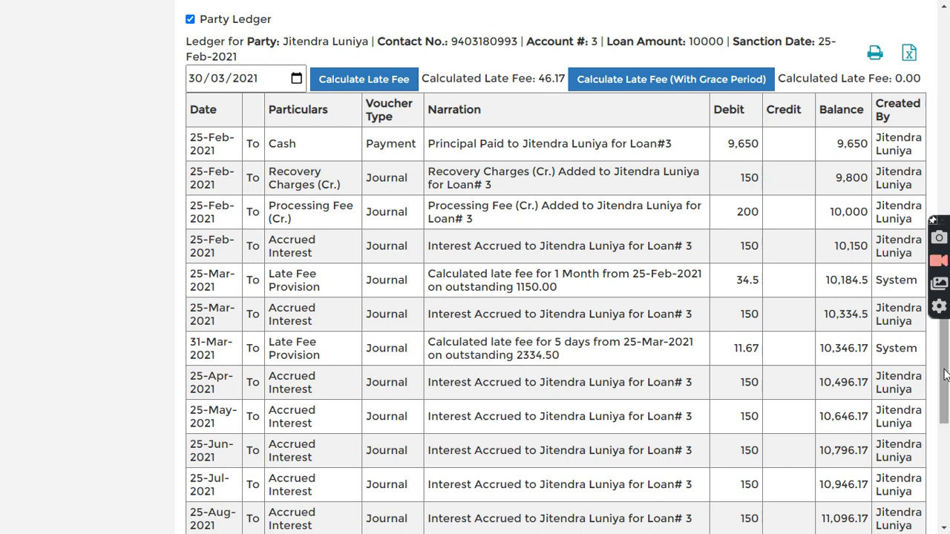
# - Set the Auto Penalty ROI to 0 in the loan's configuration and save the update
pyautogui.moveTo(944, 379); pyautogui.dragTo(944, 88)
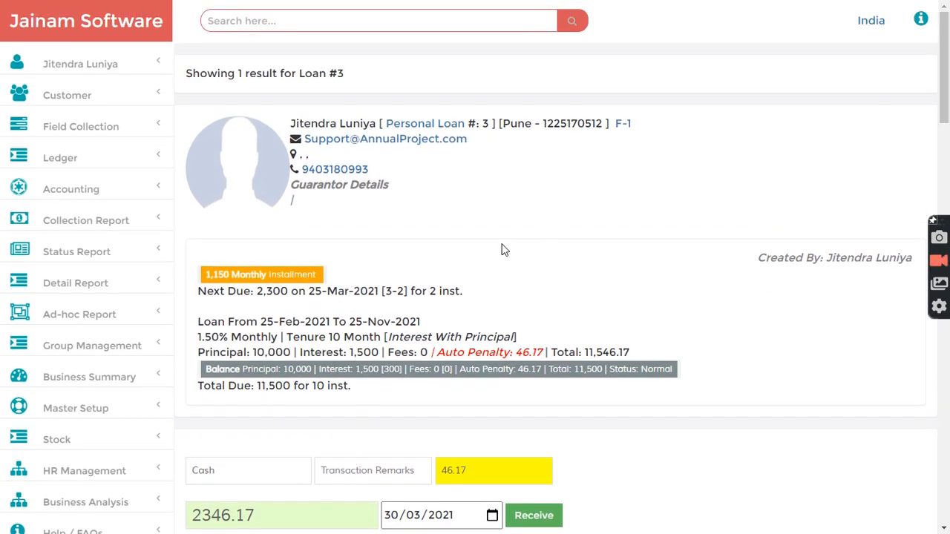
pyautogui.moveTo(944, 89); pyautogui.dragTo(947, 111)
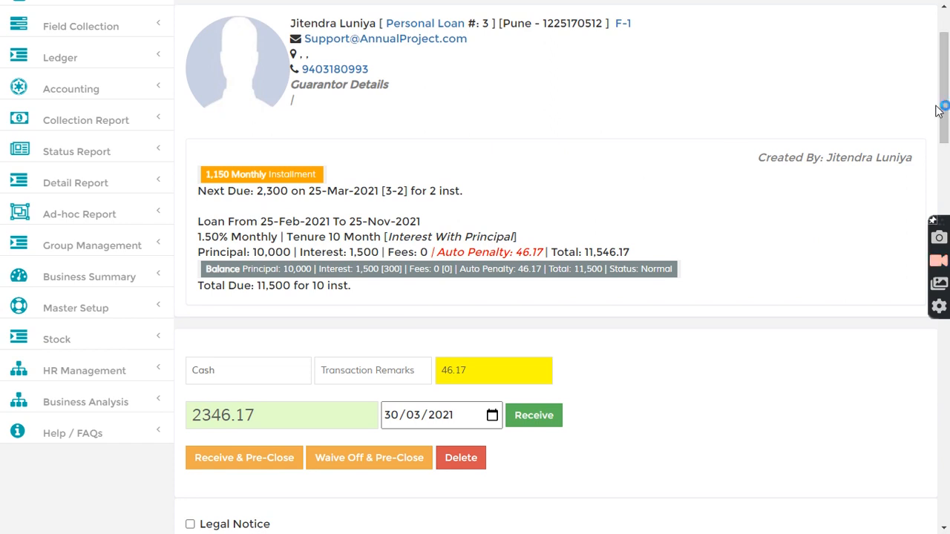
pyautogui.moveTo(944, 117); pyautogui.dragTo(944, 495)
pyautogui.click(223, 326)
pyautogui.moveTo(945, 389); pyautogui.dragTo(944, 435)
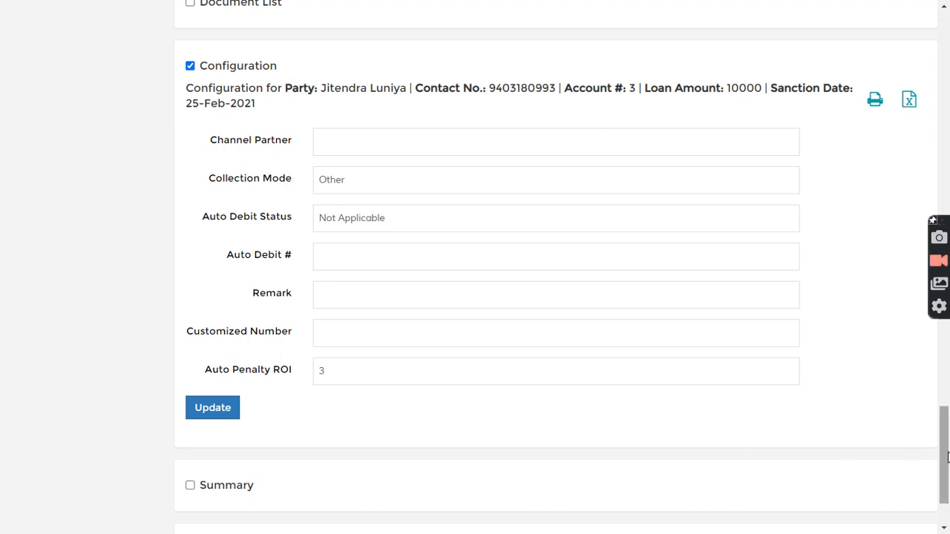
pyautogui.moveTo(946, 457); pyautogui.dragTo(946, 471)
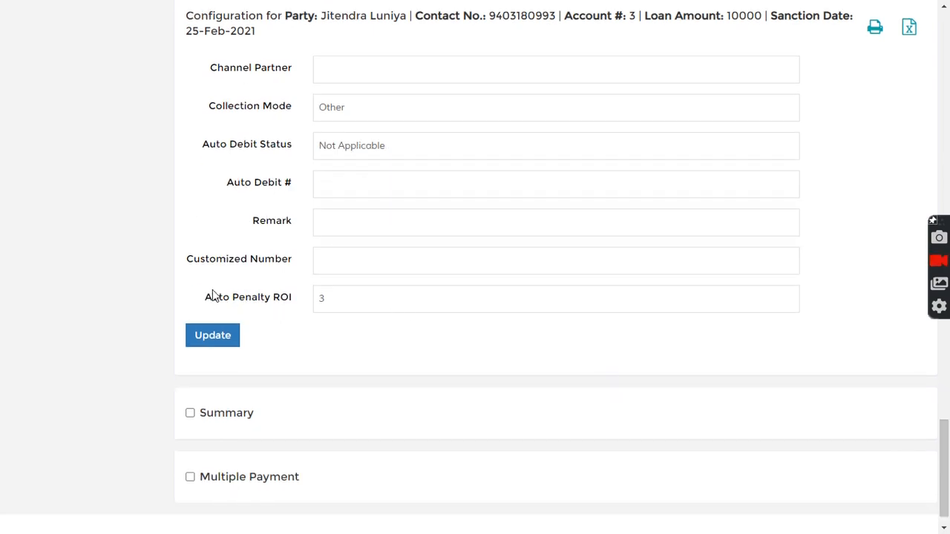
pyautogui.moveTo(205, 299); pyautogui.dragTo(305, 306)
pyautogui.click(329, 306)
pyautogui.write('0')
pyautogui.click(209, 346)
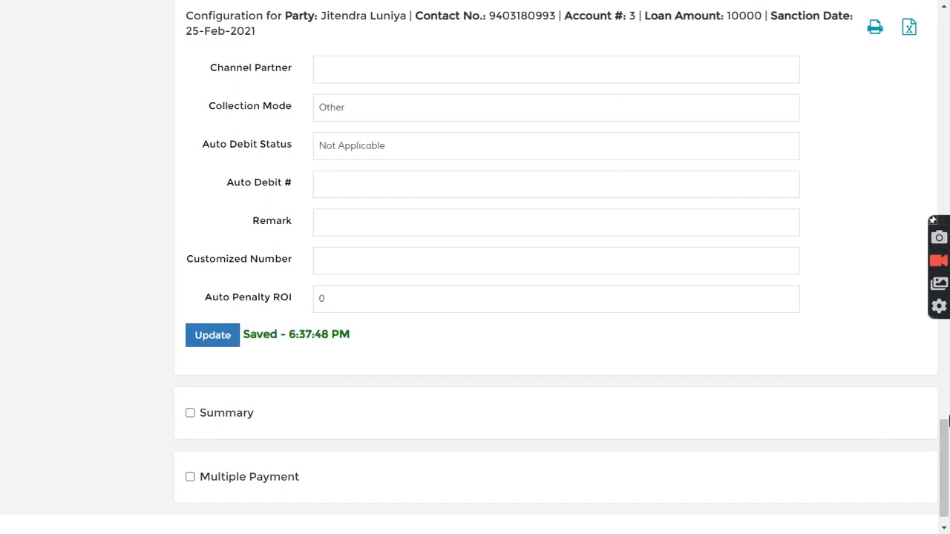
# - Look up the same loan again by its loan number and check its automatic penalty
pyautogui.moveTo(946, 458); pyautogui.dragTo(943, 45)
pyautogui.click(343, 30)
pyautogui.write('3')
pyautogui.press('Return')
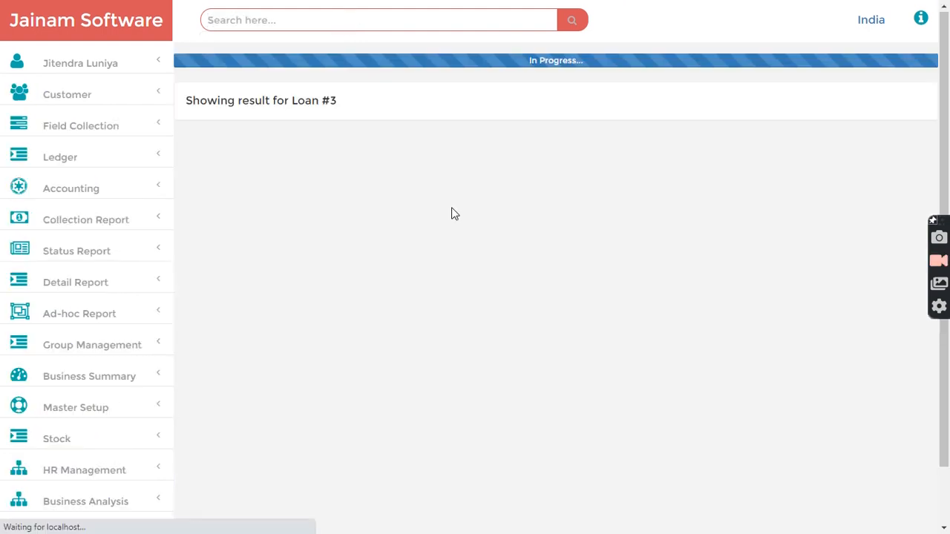
pyautogui.scroll(1, 540, 117)
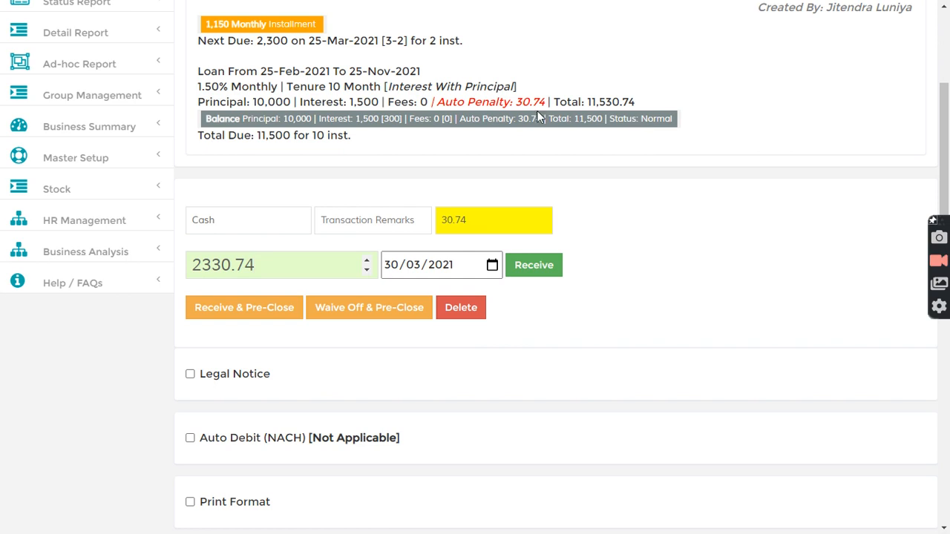
pyautogui.click(639, 255)
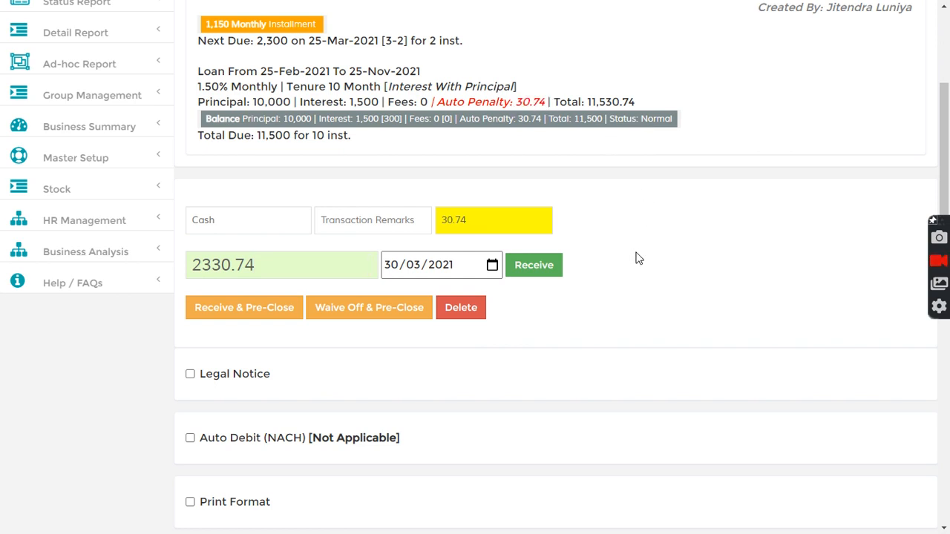
# - Return to the admin home page
pyautogui.scroll(4, 639, 258)
pyautogui.click(74, 23)
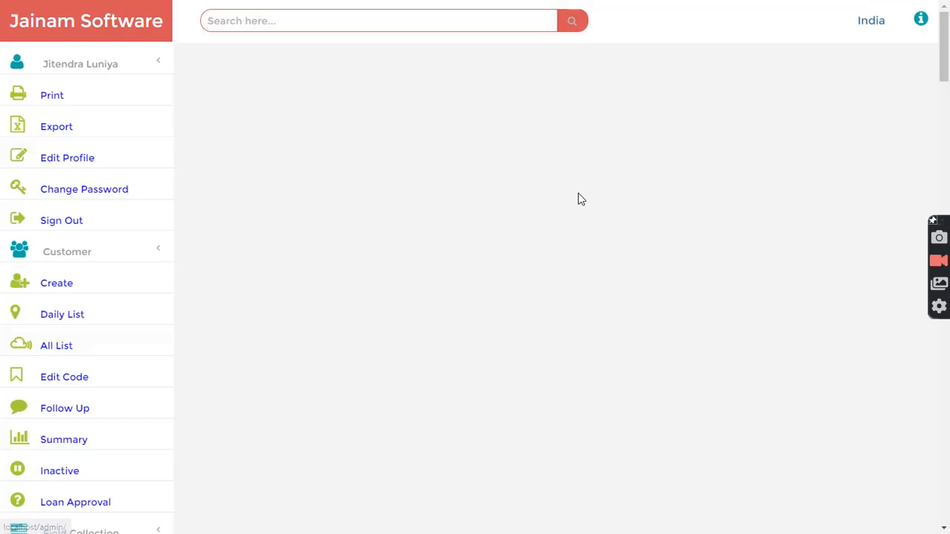